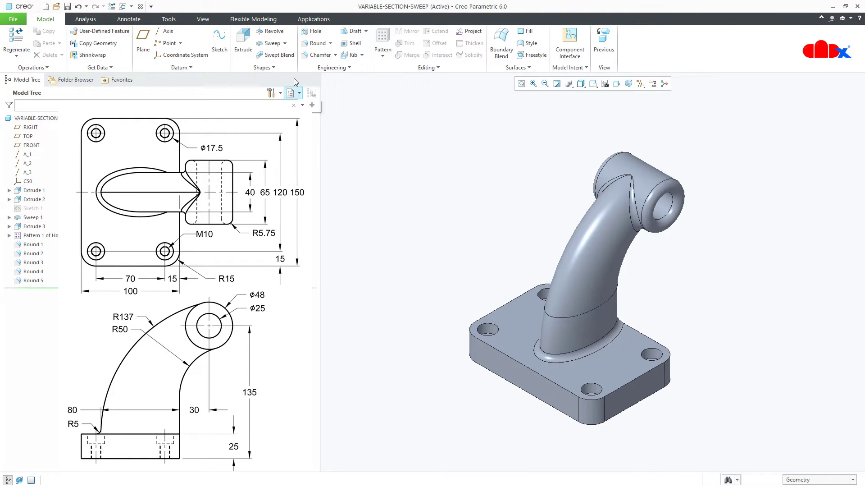
pyautogui.click(280, 46)
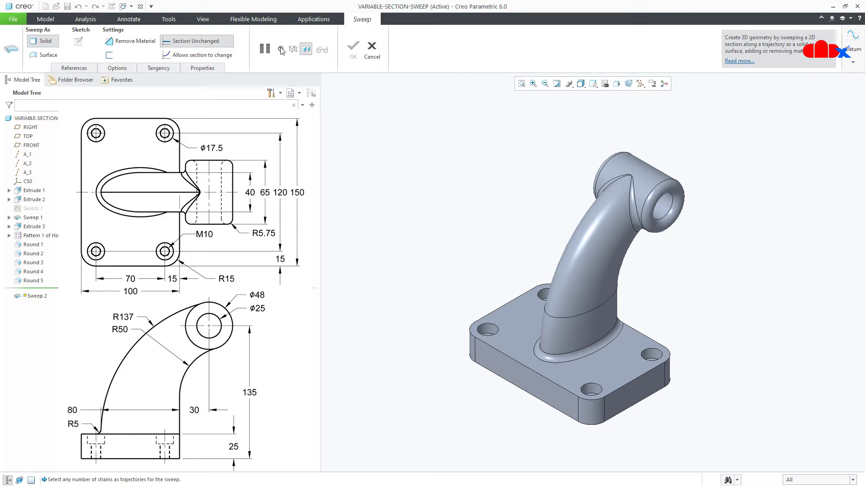
pyautogui.click(219, 59)
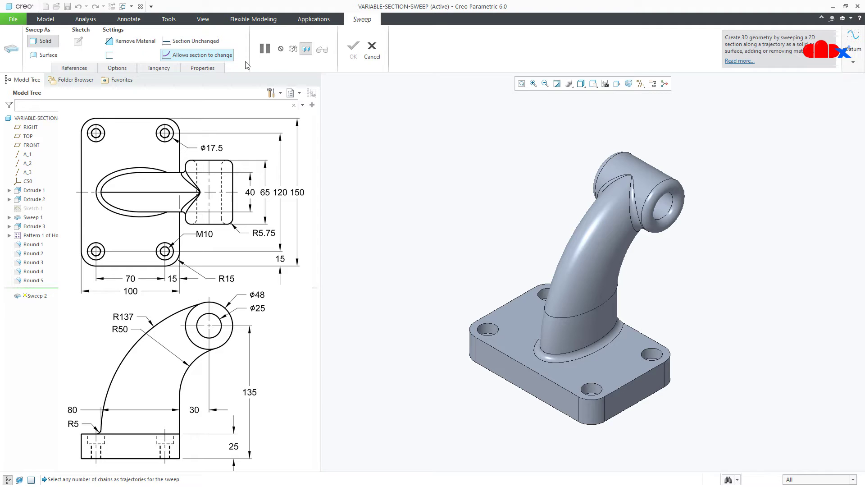
pyautogui.click(371, 53)
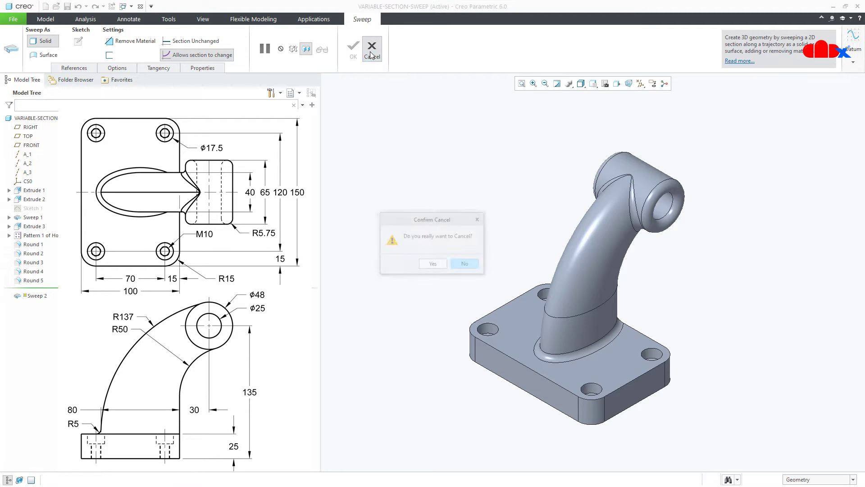
pyautogui.click(433, 265)
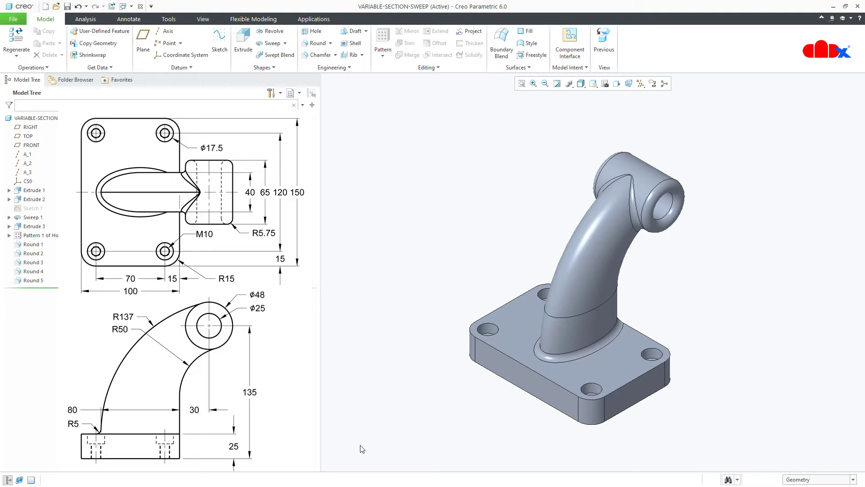
# Create a new solid part named prt0001 with the default template, maximize its window and display all datum features.
pyautogui.click(45, 6)
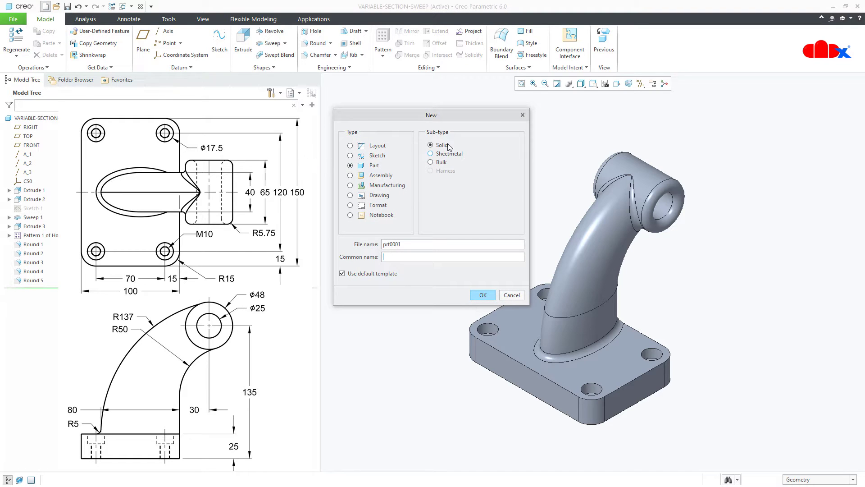
pyautogui.click(481, 294)
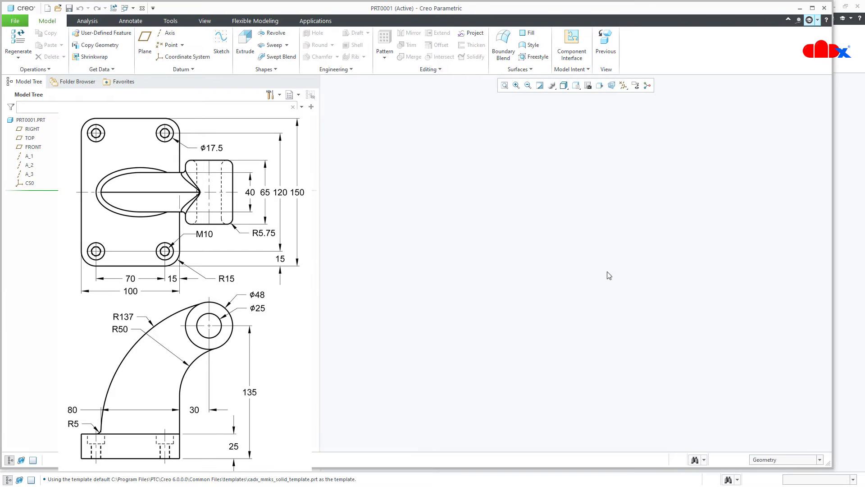
pyautogui.click(813, 8)
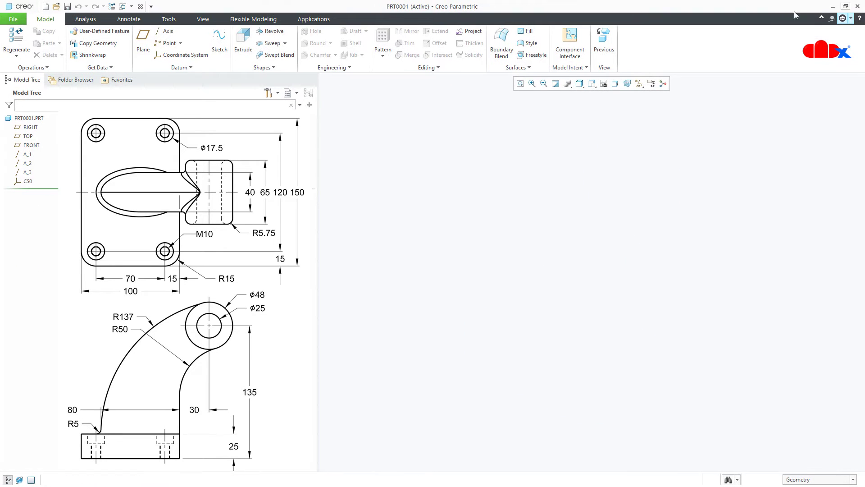
pyautogui.click(639, 84)
pyautogui.click(640, 95)
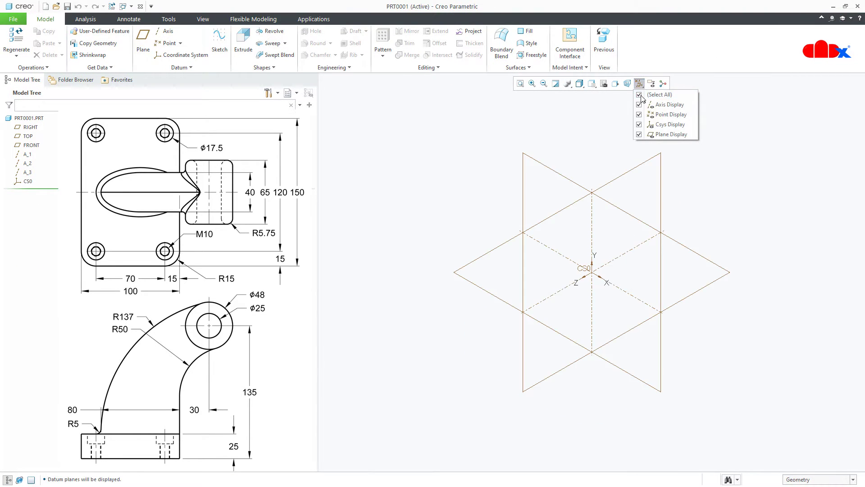
pyautogui.click(566, 422)
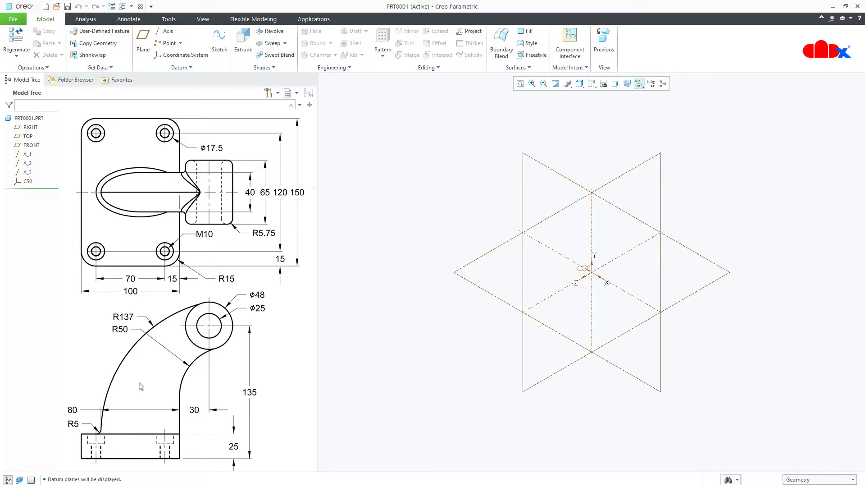
# Start a solid extrusion sketch on the TOP plane, viewed face-on, with all datum display hidden.
pyautogui.click(242, 57)
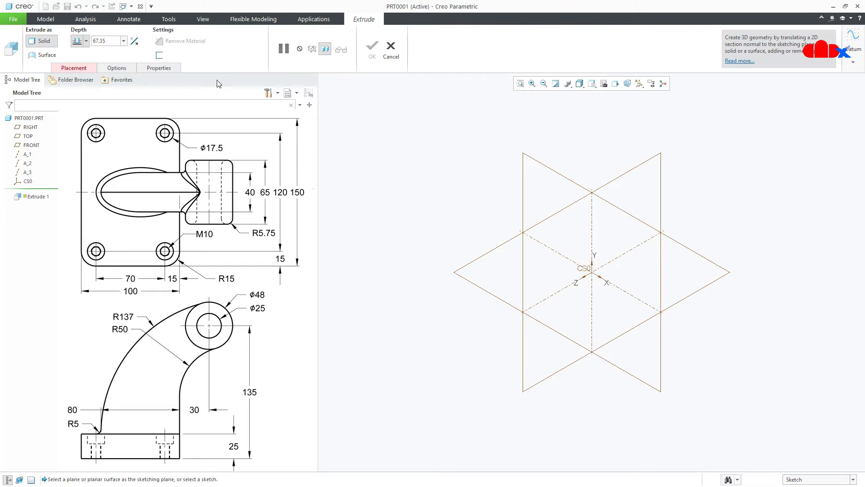
pyautogui.click(28, 138)
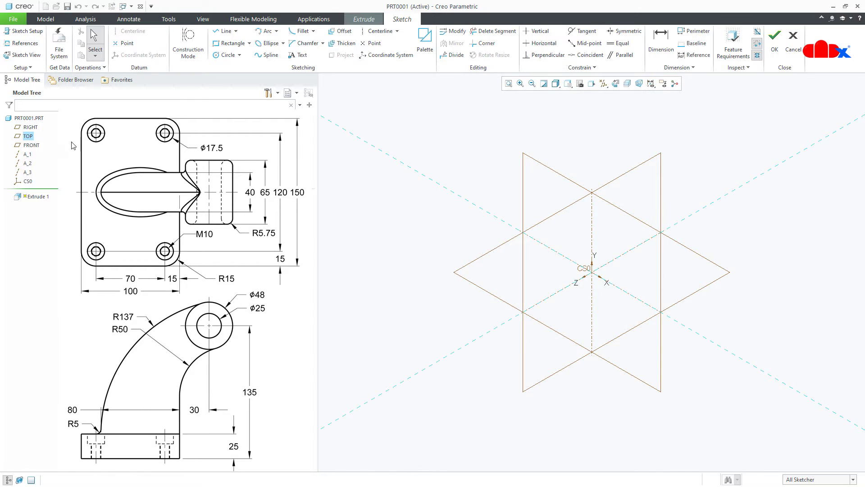
pyautogui.click(615, 84)
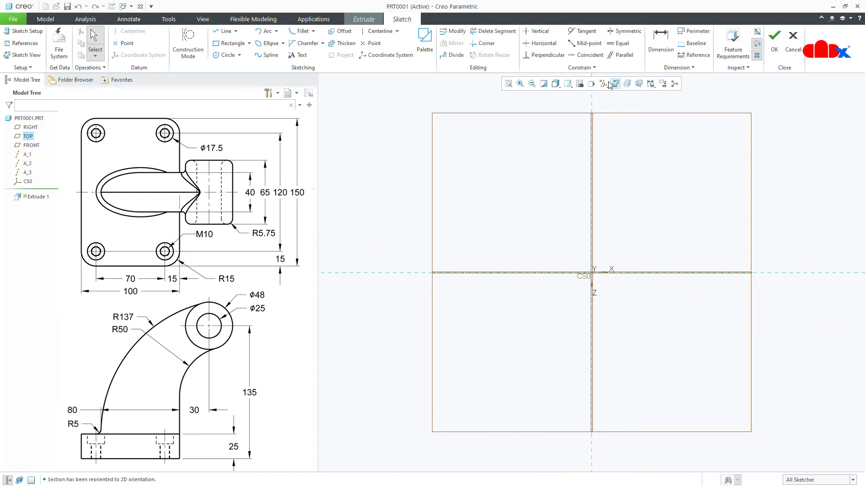
pyautogui.click(604, 84)
pyautogui.click(604, 95)
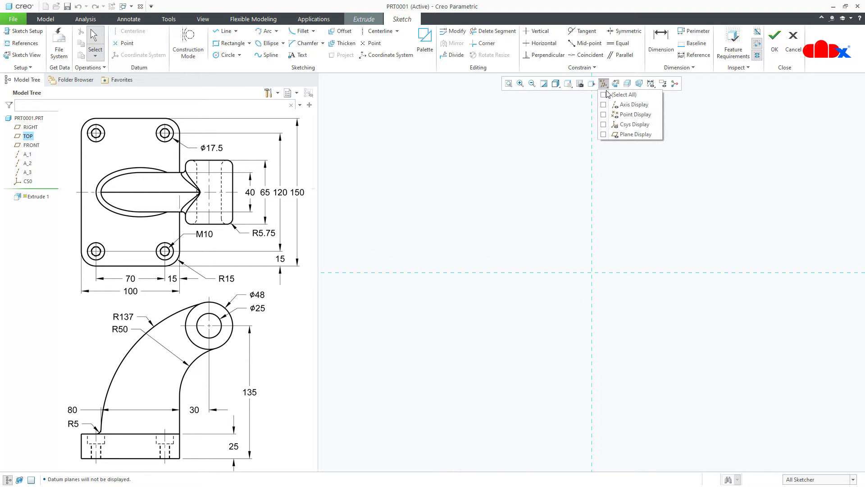
# Draw a vertical and a horizontal centerline along the two sketch references.
pyautogui.rightClick(608, 173)
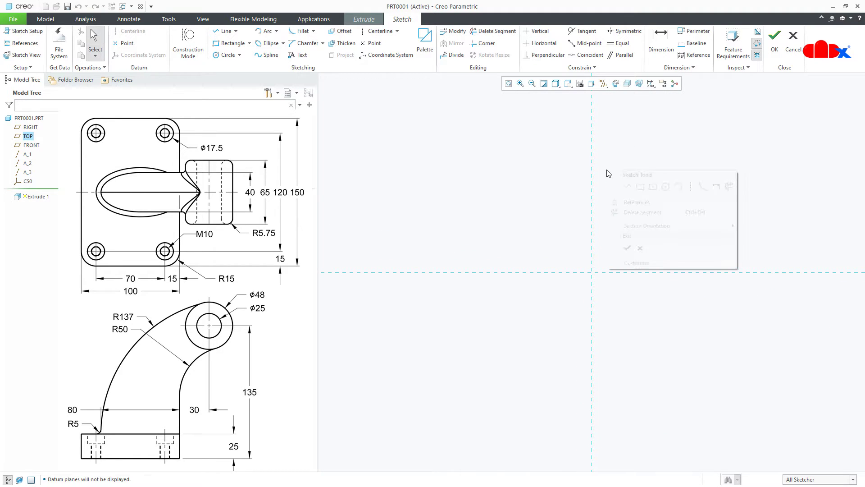
pyautogui.click(690, 186)
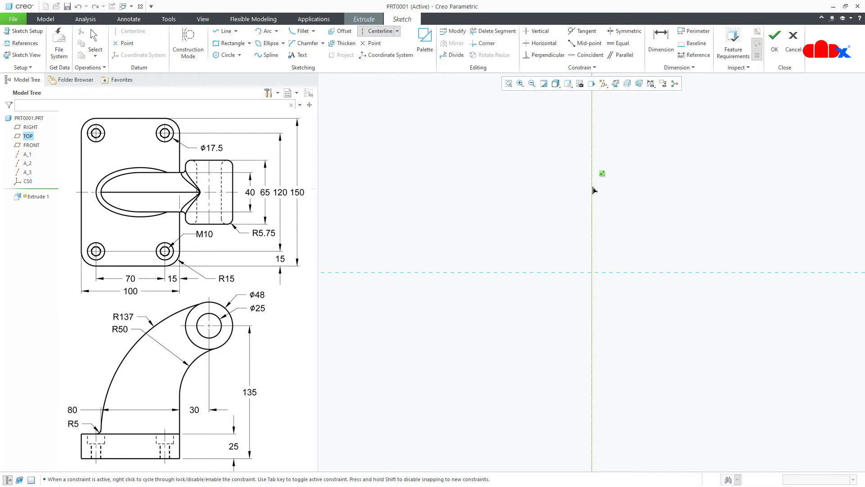
pyautogui.middleClick(655, 234)
# Sketch a rectangle about 113 mm wide and 214 mm high, symmetric about both centerlines.
pyautogui.rightClick(655, 233)
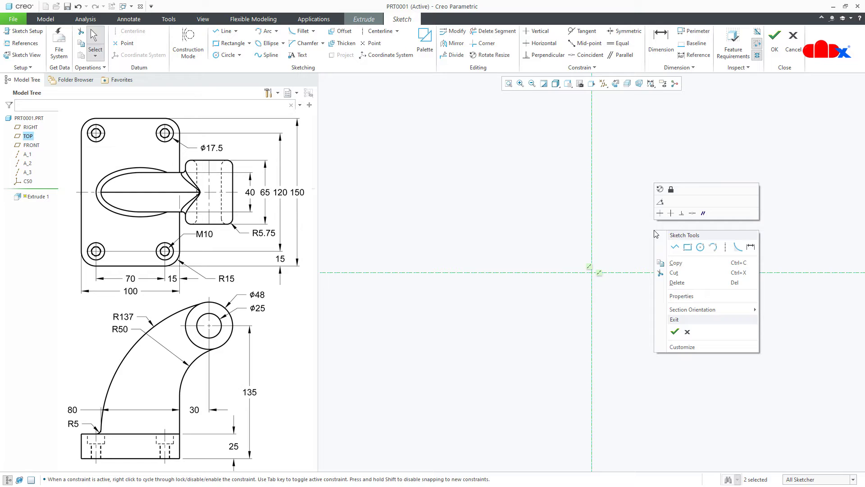
pyautogui.click(681, 248)
pyautogui.click(557, 206)
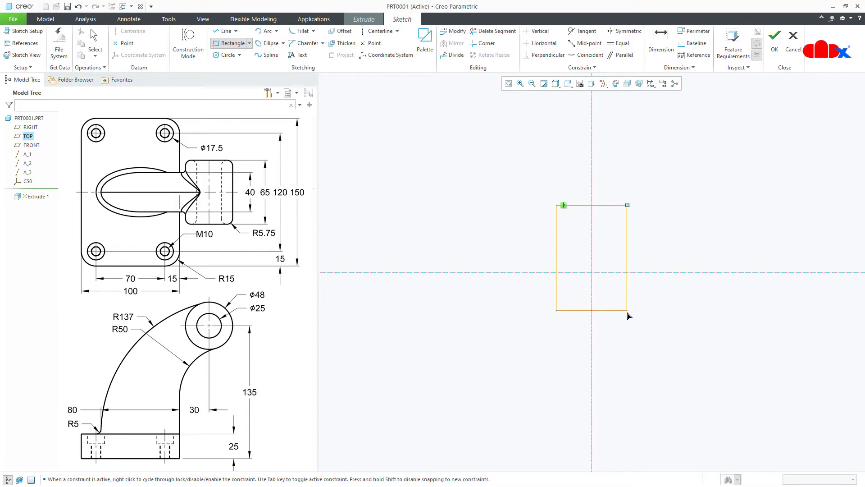
pyautogui.click(631, 337)
pyautogui.middleClick(650, 331)
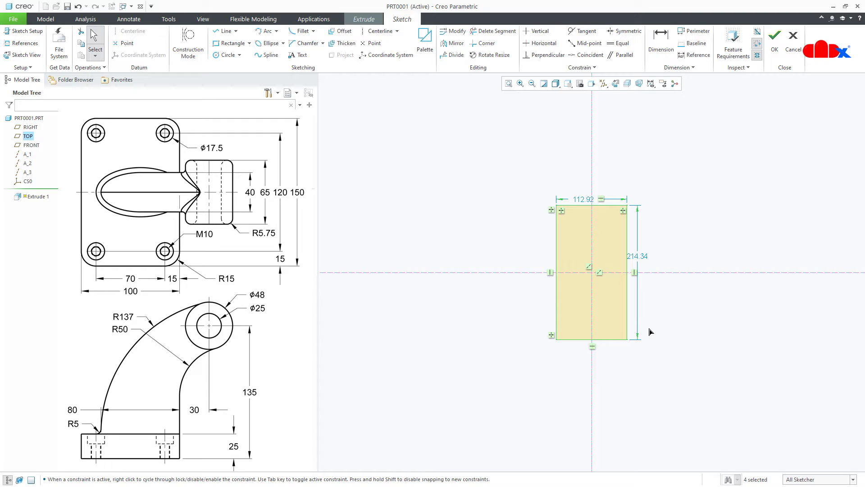
# Set the rectangle's width to 150 mm and its height to 100 mm.
pyautogui.doubleClick(584, 201)
pyautogui.write('150')
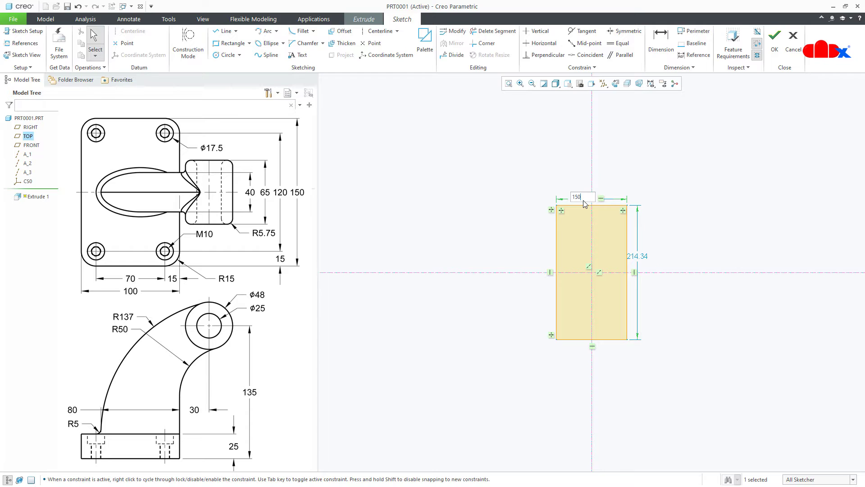
pyautogui.press('Return')
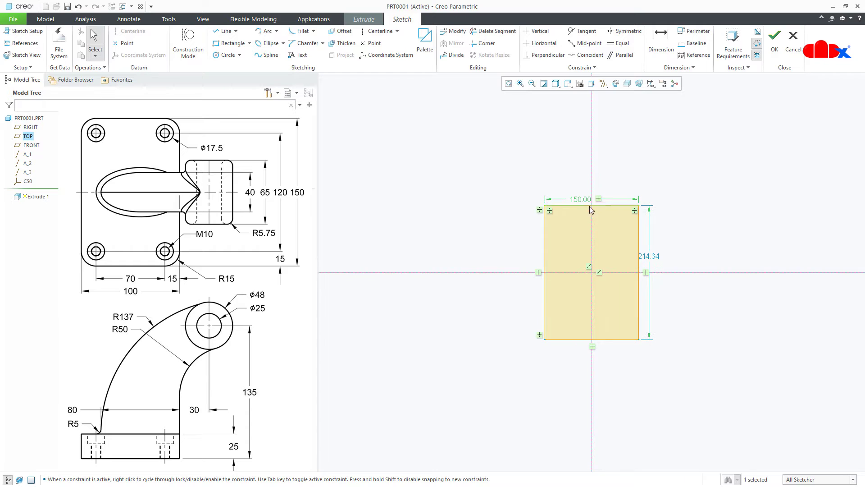
pyautogui.doubleClick(652, 256)
pyautogui.write('100')
pyautogui.press('Return')
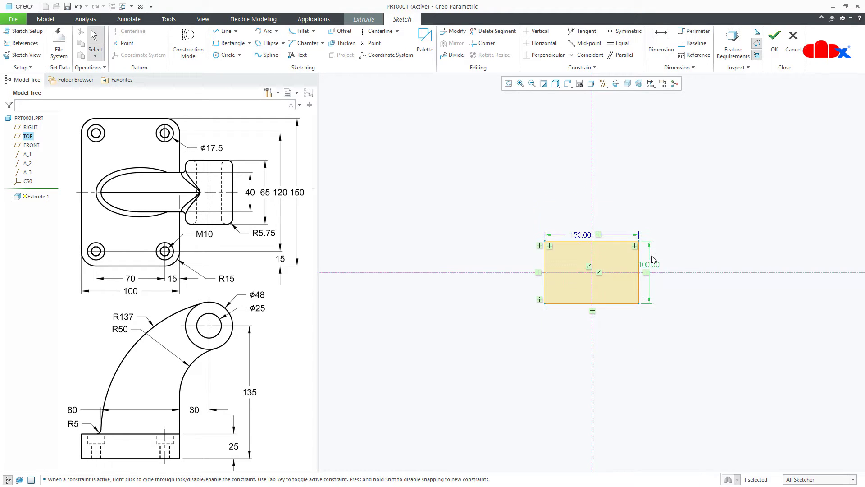
# Finish the base plate sketch and extrude it 25 mm as a solid, shown in the default orientation.
pyautogui.rightClick(652, 257)
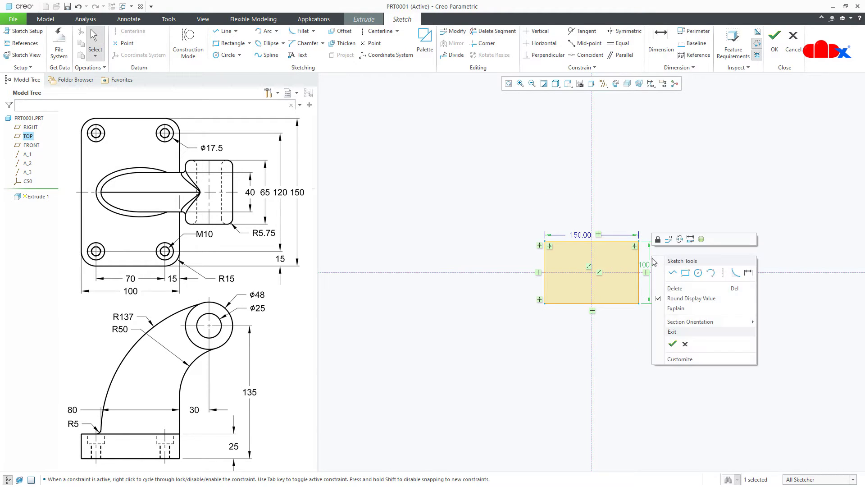
pyautogui.click(669, 343)
pyautogui.doubleClick(612, 240)
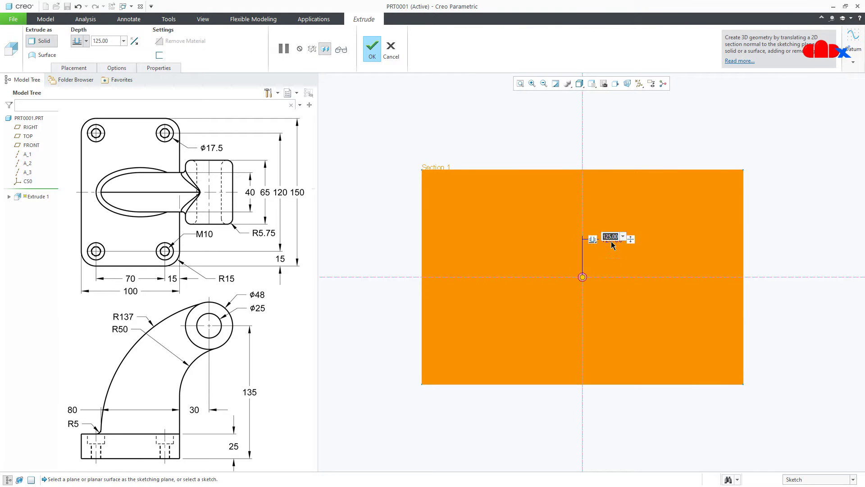
pyautogui.write('25')
pyautogui.press('Return')
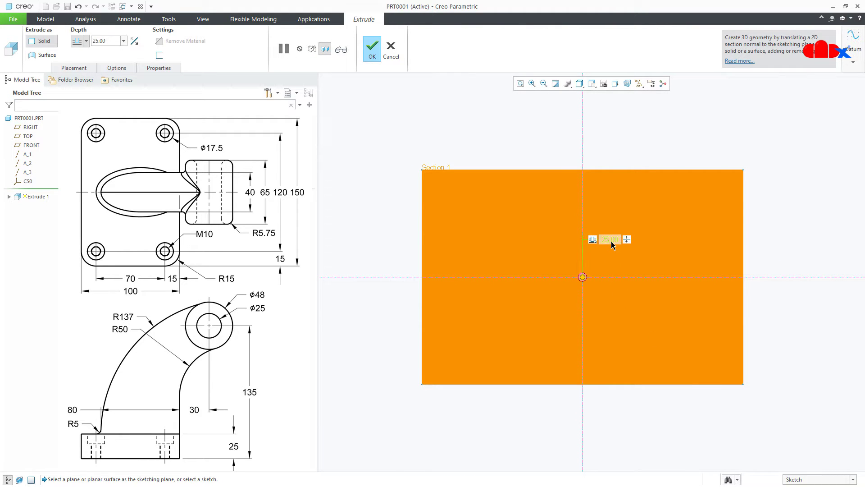
pyautogui.middleClick(612, 244)
pyautogui.hotkey('ctrl', 'd')
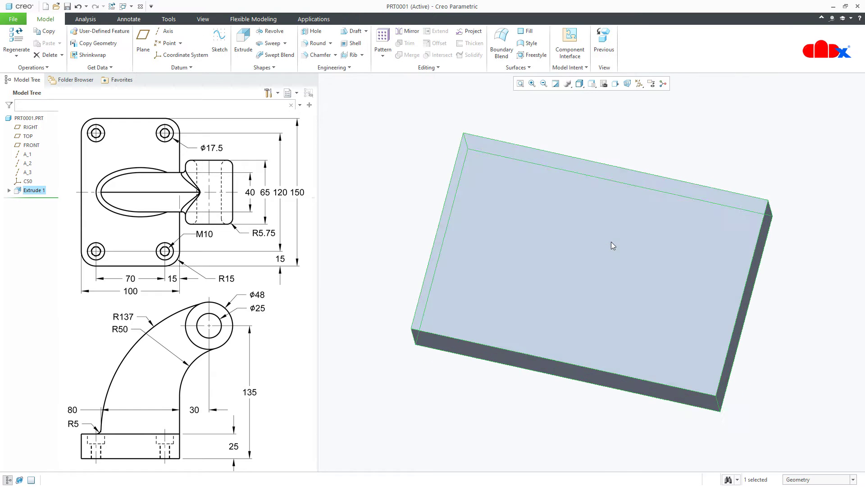
pyautogui.click(566, 429)
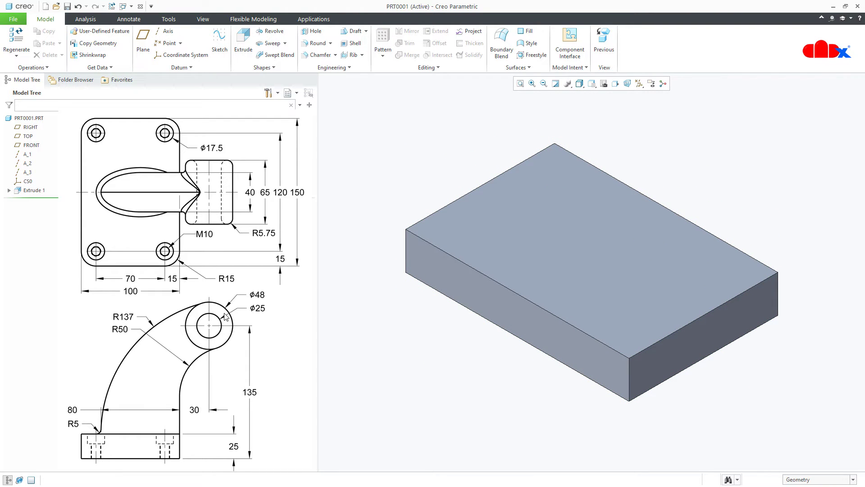
# Start a solid extrusion on the RIGHT plane and sketch a circle centred about 65 mm from the vertical reference and 93 mm above the plate's underside.
pyautogui.click(243, 47)
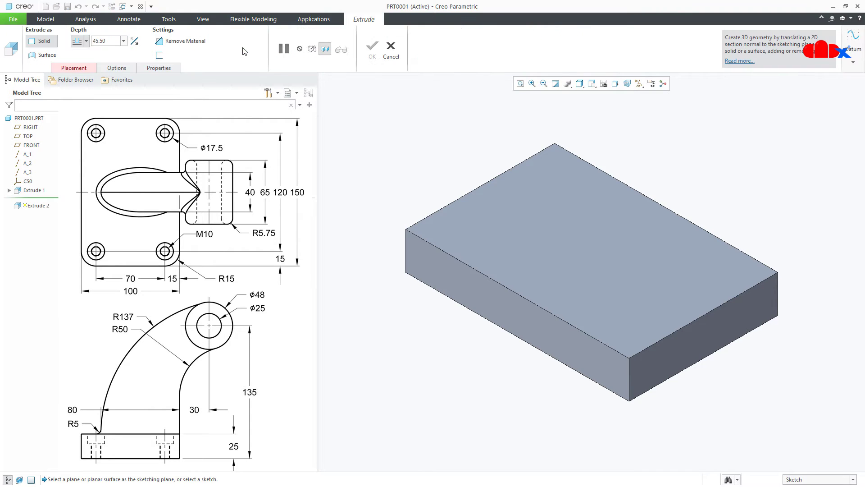
pyautogui.click(36, 127)
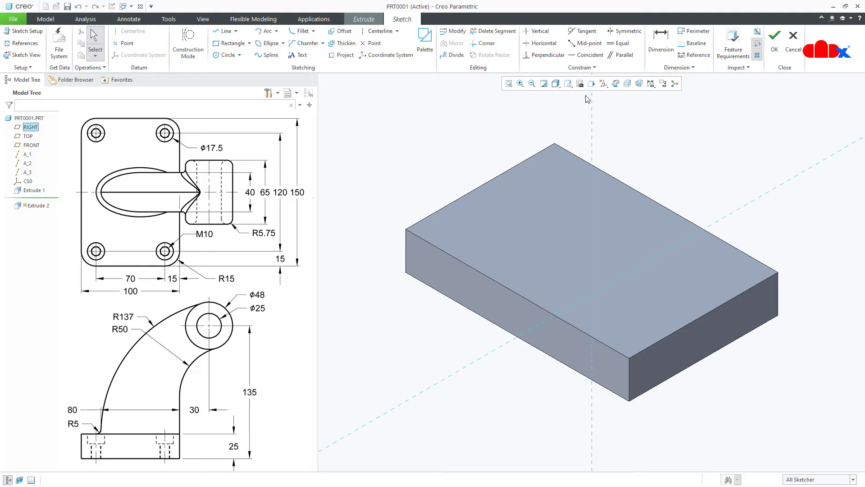
pyautogui.click(615, 83)
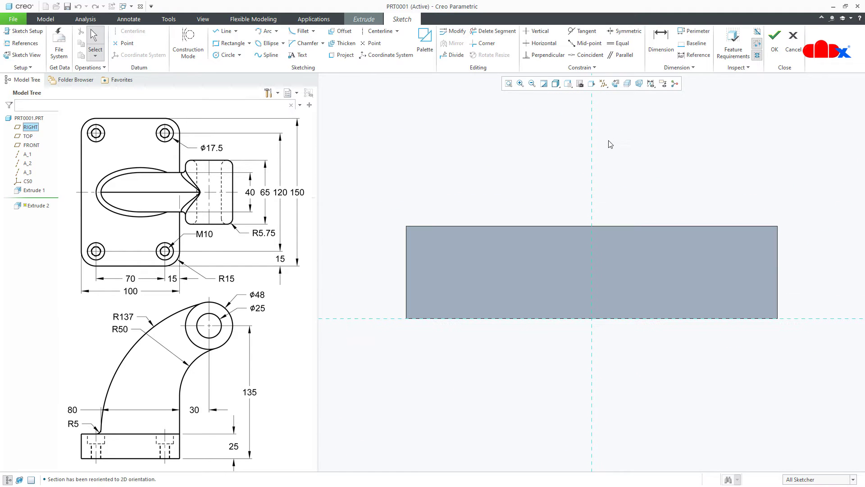
pyautogui.moveTo(606, 188)
pyautogui.mouseDown(button='middle')
pyautogui.moveTo(531, 270)
pyautogui.moveTo(511, 323)
pyautogui.mouseUp(button='middle')
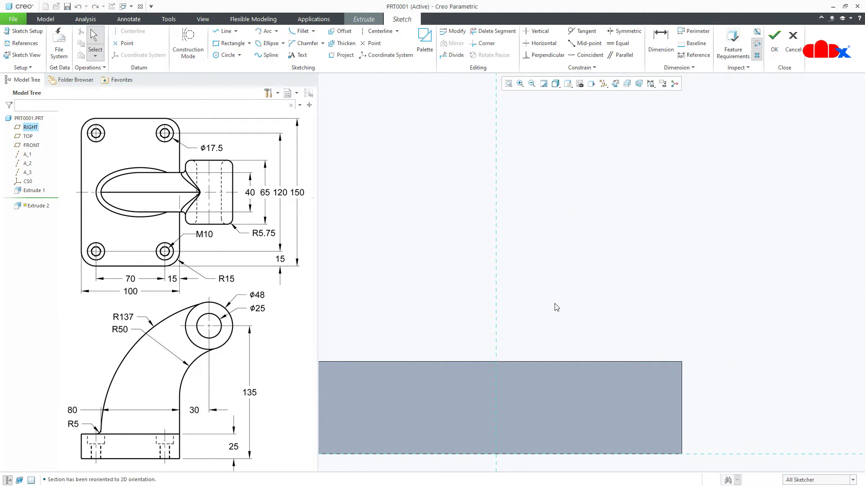
pyautogui.rightClick(587, 278)
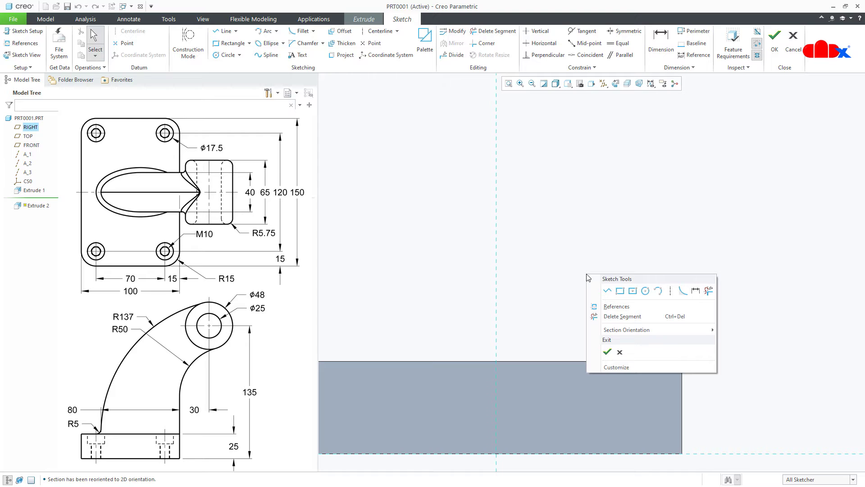
pyautogui.click(649, 287)
pyautogui.click(737, 110)
pyautogui.click(740, 163)
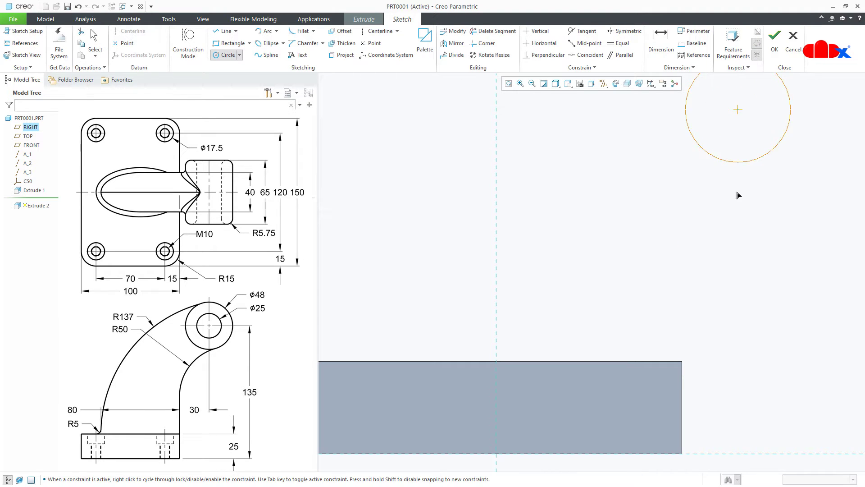
pyautogui.middleClick(739, 209)
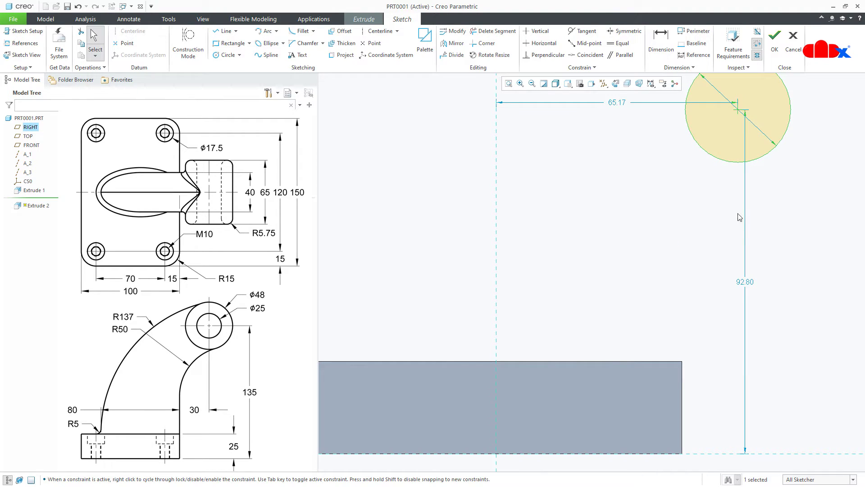
# Set the height of the circle's centre above the plate's underside to 135 mm.
pyautogui.doubleClick(745, 282)
pyautogui.write('135')
pyautogui.press('Return')
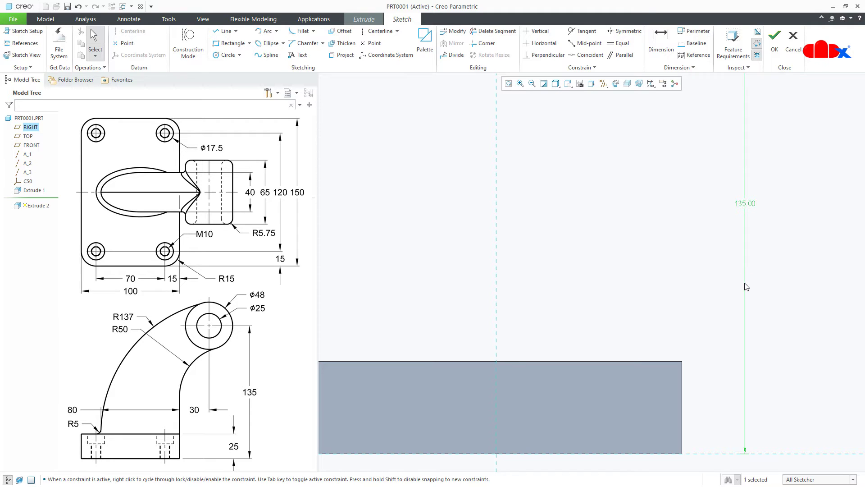
pyautogui.click(509, 83)
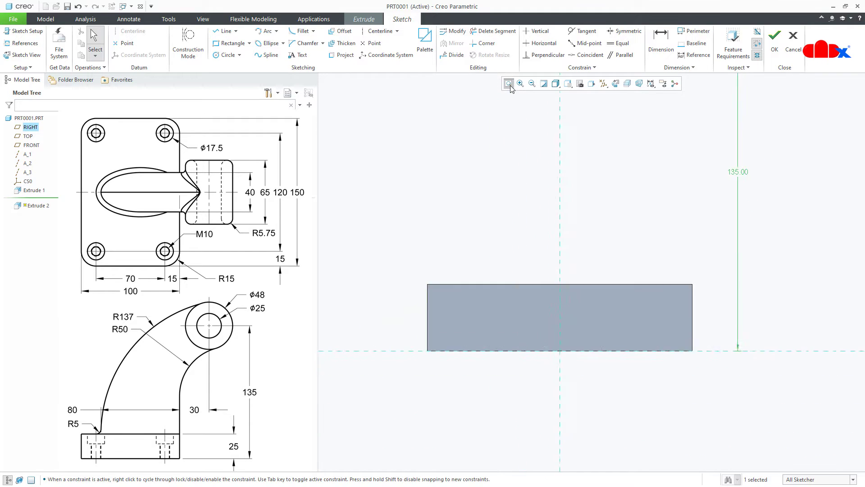
# Dimension the circle's centre horizontally from the nearest vertical edge of the base plate and set the distance to 30 mm.
pyautogui.keyDown('shift'); pyautogui.moveTo(633, 220); pyautogui.dragTo(557, 364, button='middle'); pyautogui.keyUp('shift')
pyautogui.rightClick(559, 369)
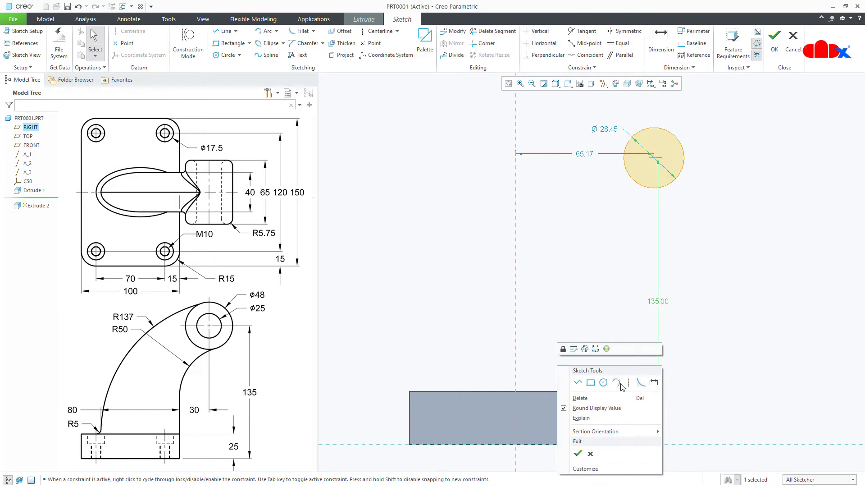
pyautogui.click(654, 382)
pyautogui.click(654, 158)
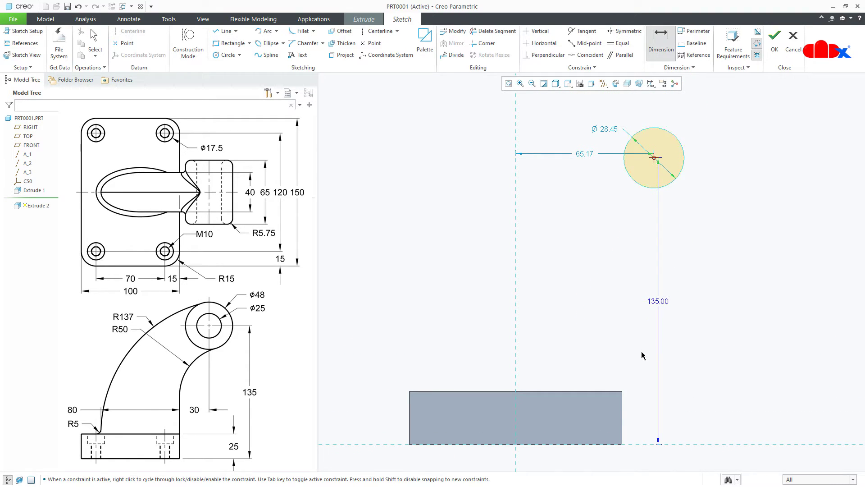
pyautogui.middleClick(645, 387)
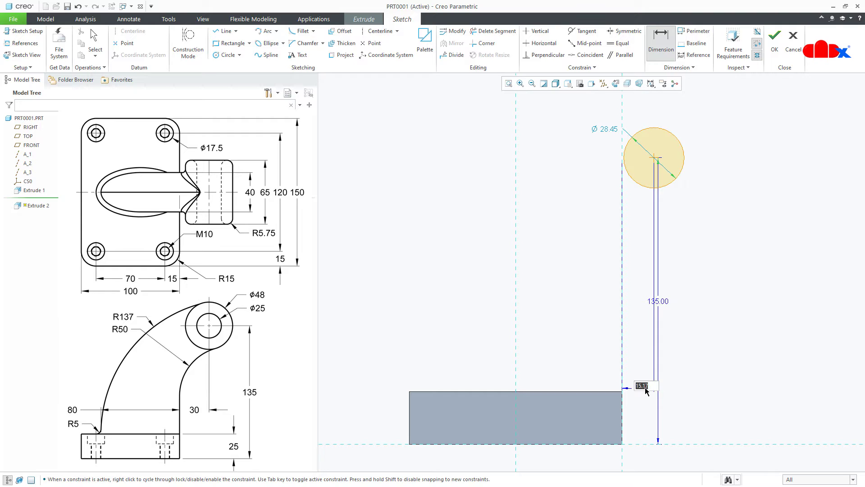
pyautogui.write('30')
pyautogui.press('Return')
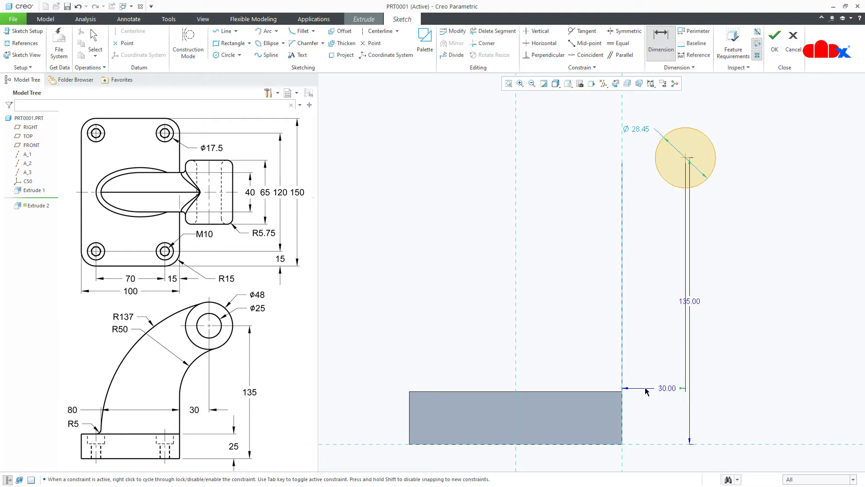
# Set the circle's diameter to 48 mm and finish the boss sketch.
pyautogui.doubleClick(639, 128)
pyautogui.write('48')
pyautogui.press('Return')
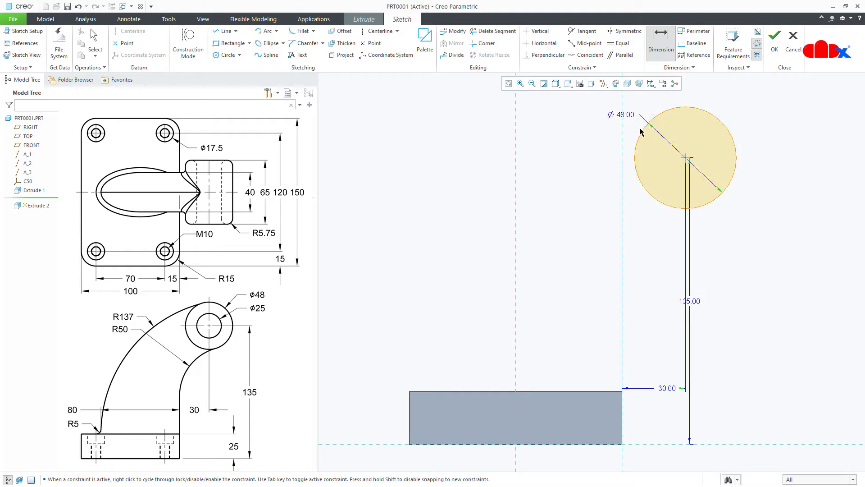
pyautogui.rightClick(640, 130)
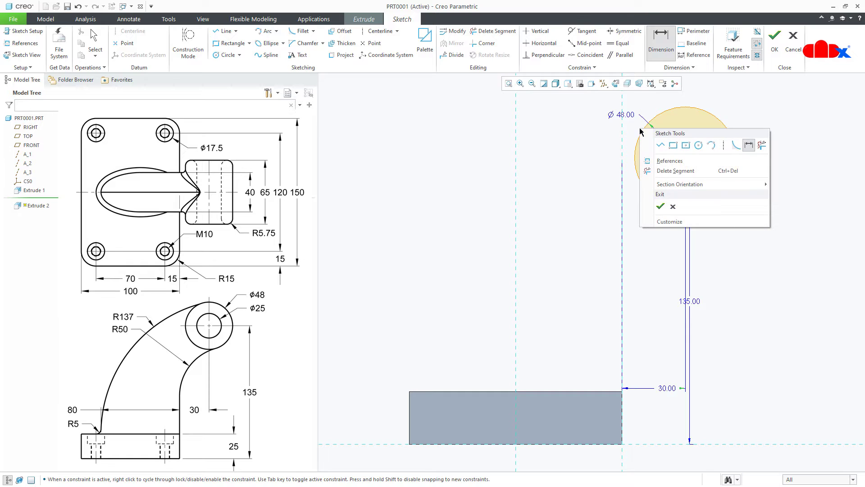
pyautogui.click(658, 207)
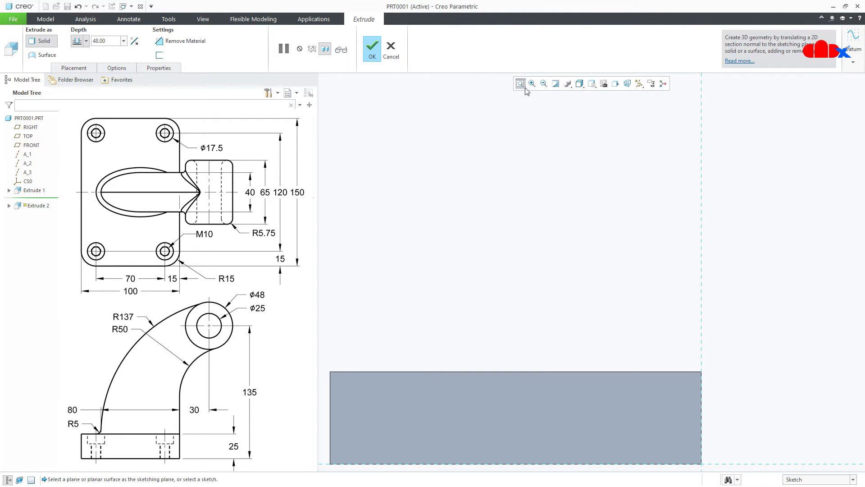
pyautogui.click(524, 88)
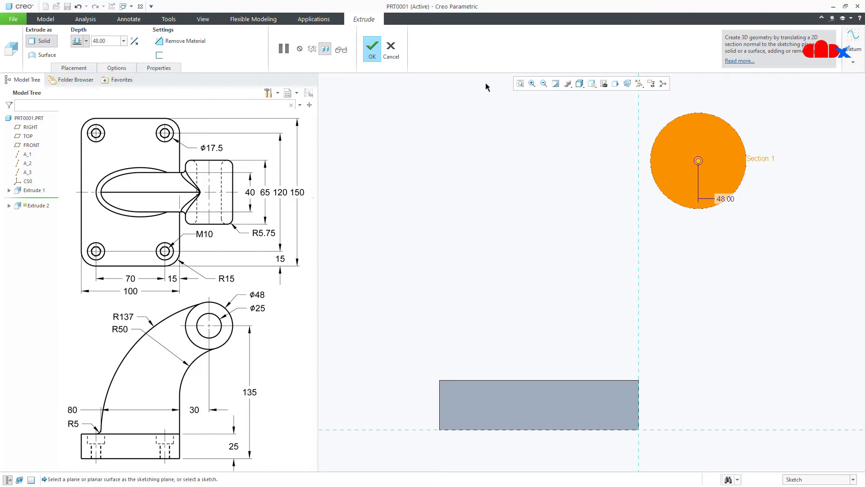
# Extrude the circle symmetrically about the sketch plane to a total depth of 65 mm and show the model in the default orientation.
pyautogui.doubleClick(110, 41)
pyautogui.write('65')
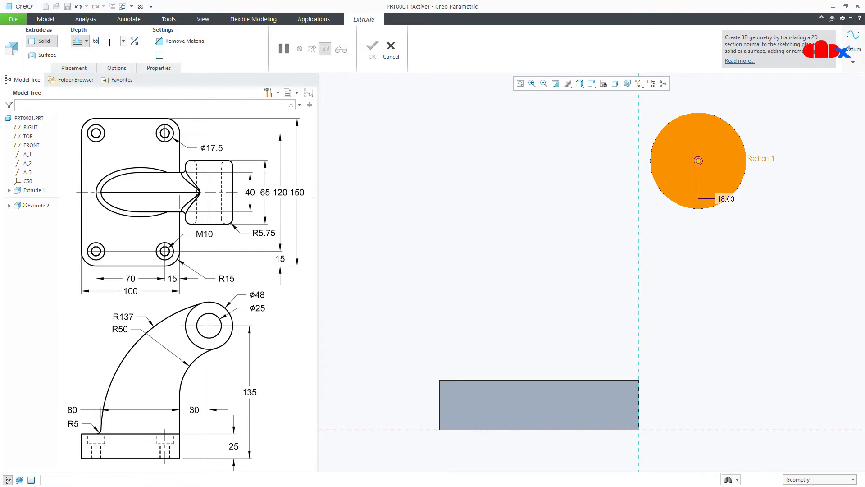
pyautogui.press('Return')
pyautogui.click(86, 41)
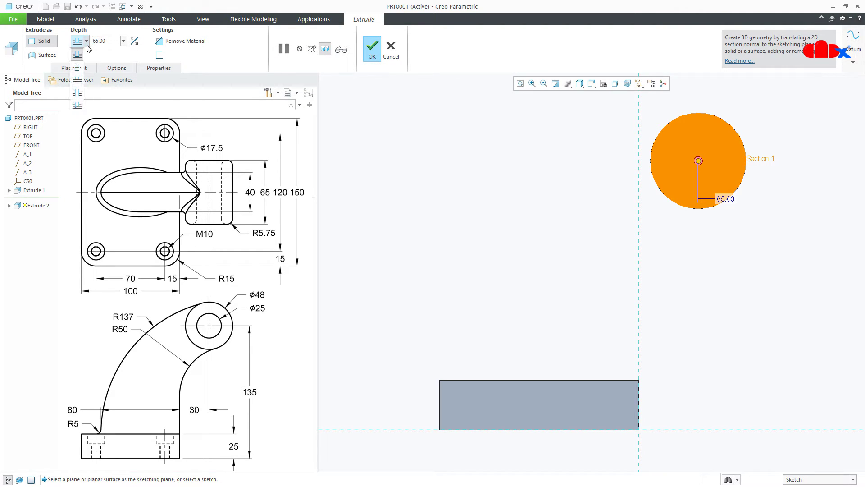
pyautogui.click(79, 65)
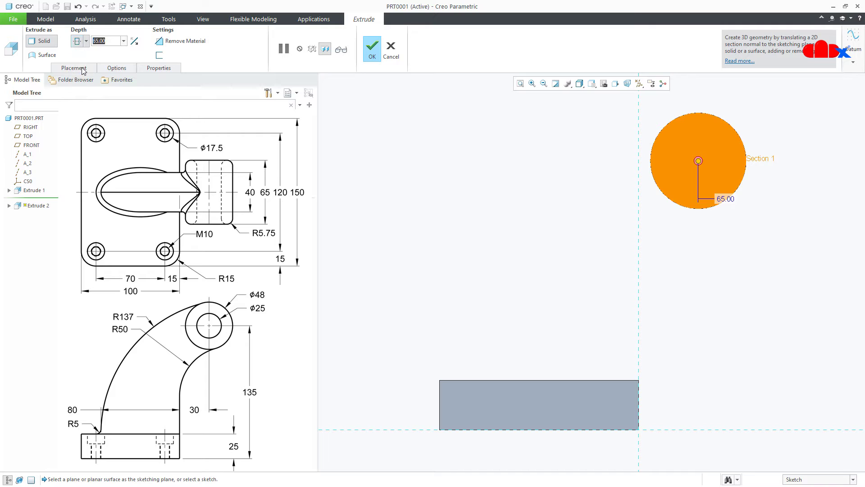
pyautogui.click(372, 58)
pyautogui.click(389, 273)
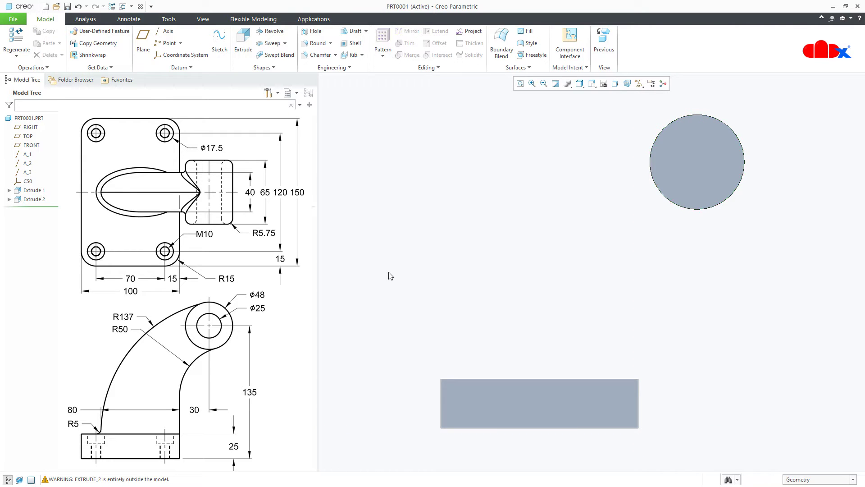
pyautogui.hotkey('ctrl', 'd')
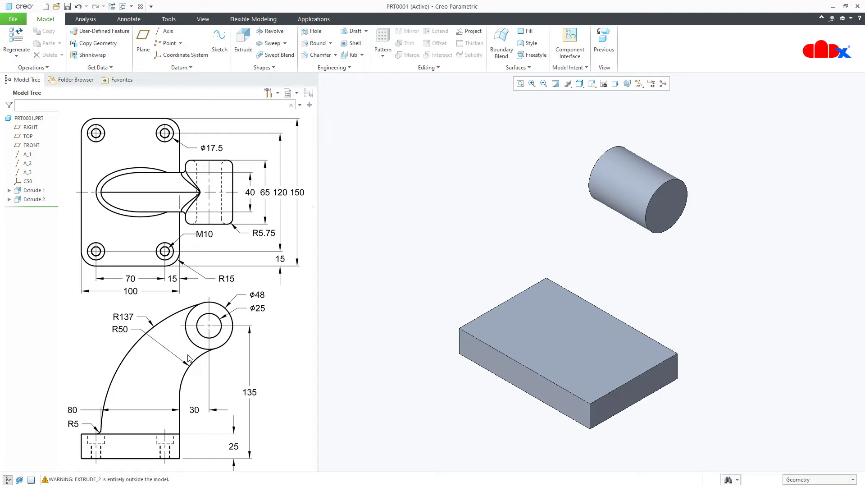
# Start a new sketch on the RIGHT plane with the TOP plane as the top orientation reference, viewed parallel to the screen.
pyautogui.click(220, 50)
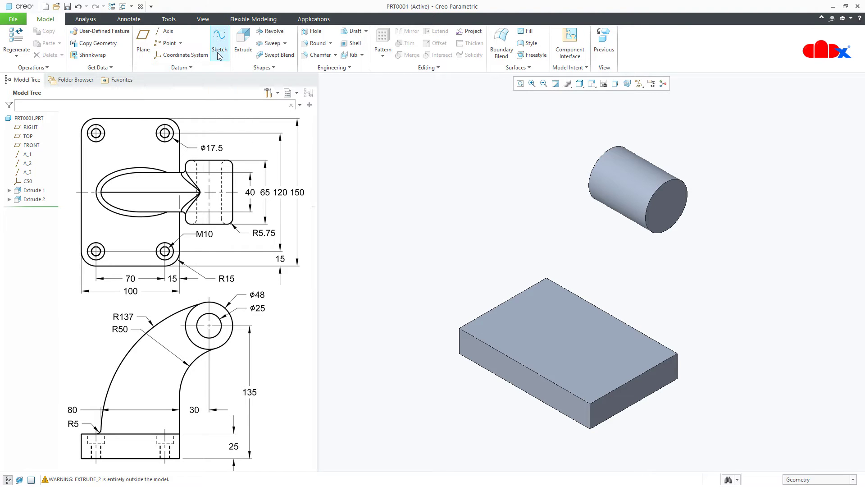
pyautogui.click(31, 127)
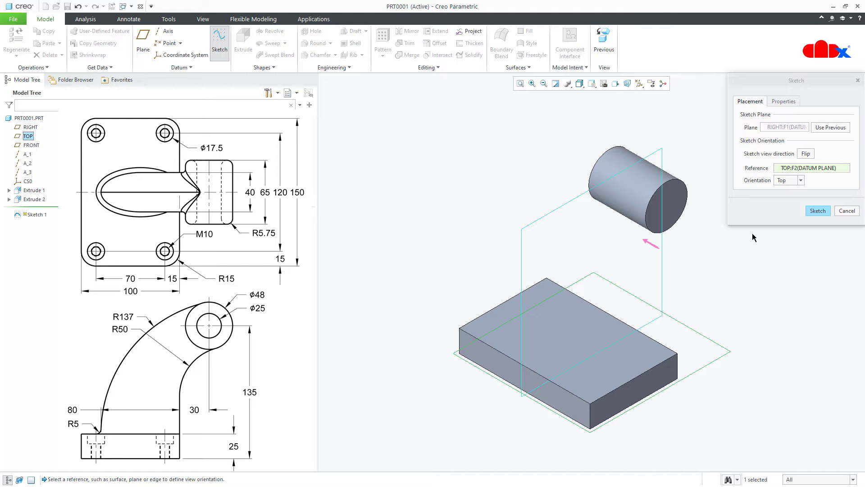
pyautogui.click(816, 211)
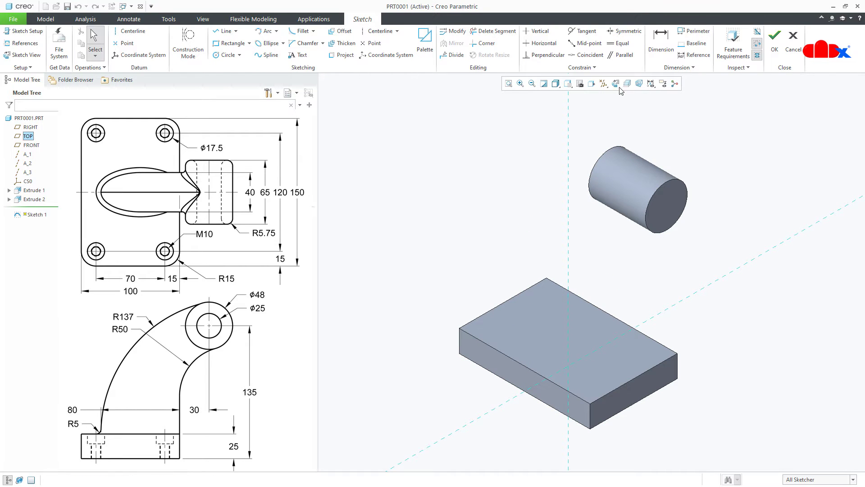
pyautogui.click(616, 84)
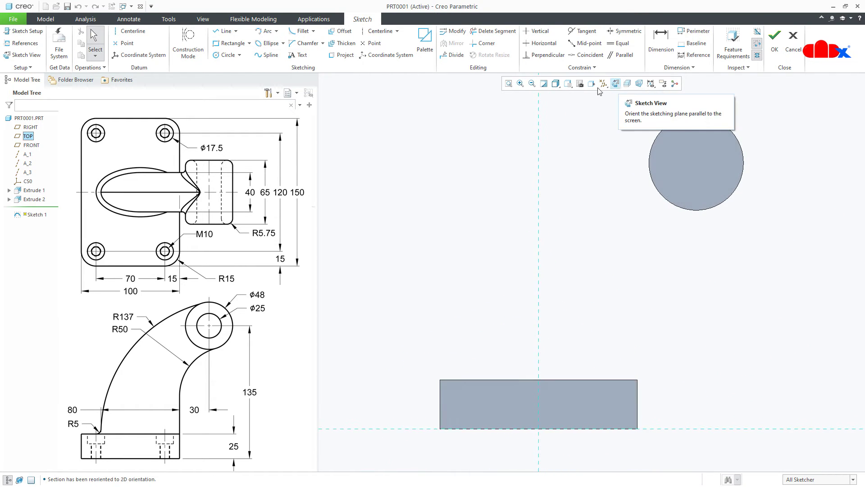
# Add the cylindrical boss surface and the base plate's vertical edge nearest the boss and upper face as sketch references.
pyautogui.click(23, 43)
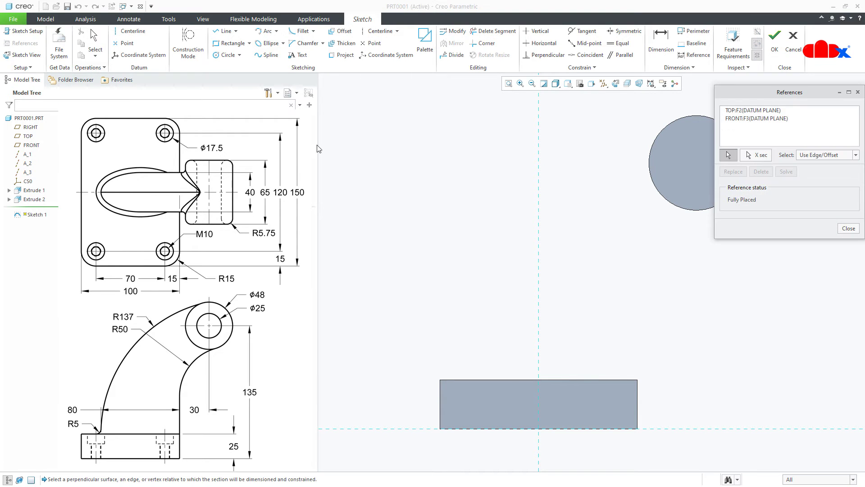
pyautogui.click(657, 189)
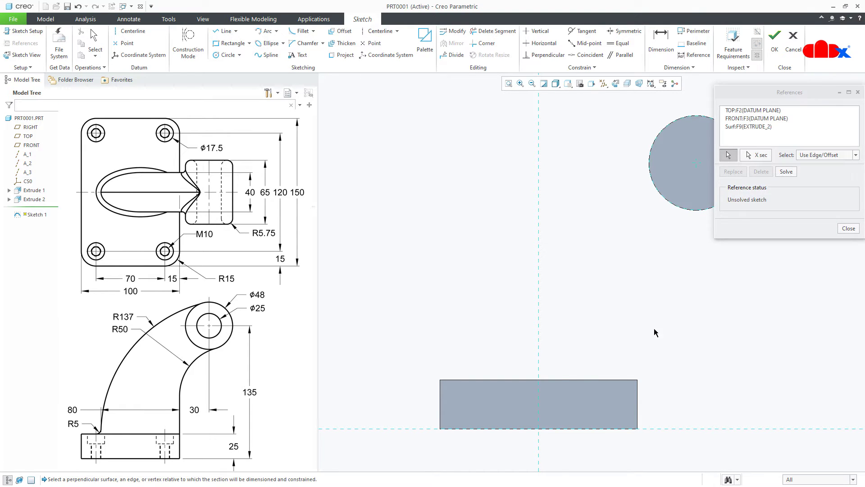
pyautogui.click(639, 401)
pyautogui.click(618, 380)
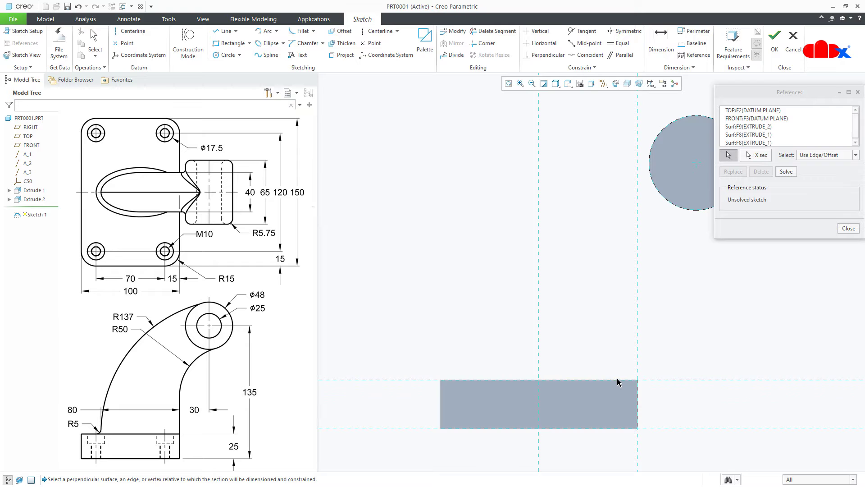
pyautogui.keyDown('shift'); pyautogui.moveTo(692, 396); pyautogui.dragTo(605, 439, button='middle'); pyautogui.keyUp('shift')
pyautogui.middleClick(606, 439)
# Sketch a vertical line about 24 mm long upward from the base plate's upper corner nearest the boss.
pyautogui.rightClick(605, 439)
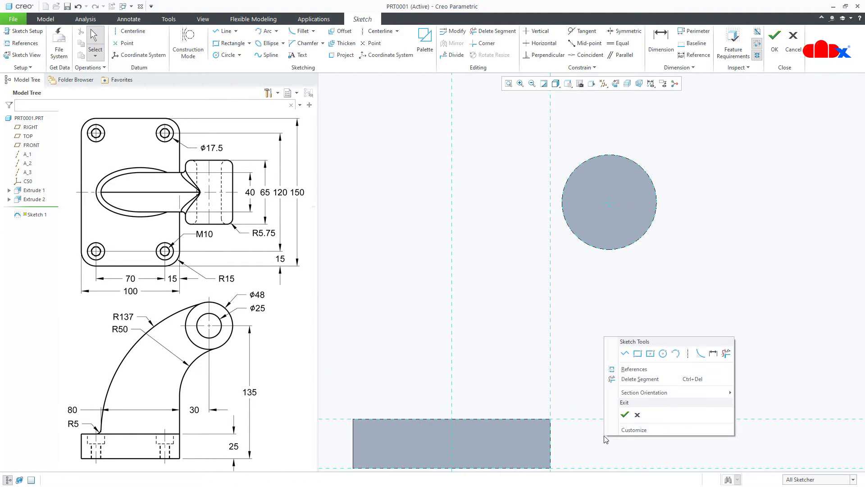
pyautogui.click(624, 353)
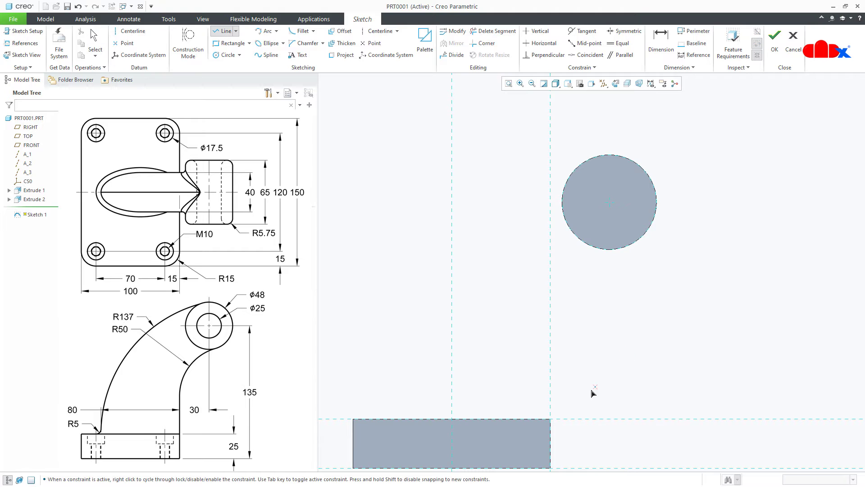
pyautogui.click(550, 419)
pyautogui.click(550, 372)
pyautogui.middleClick(611, 374)
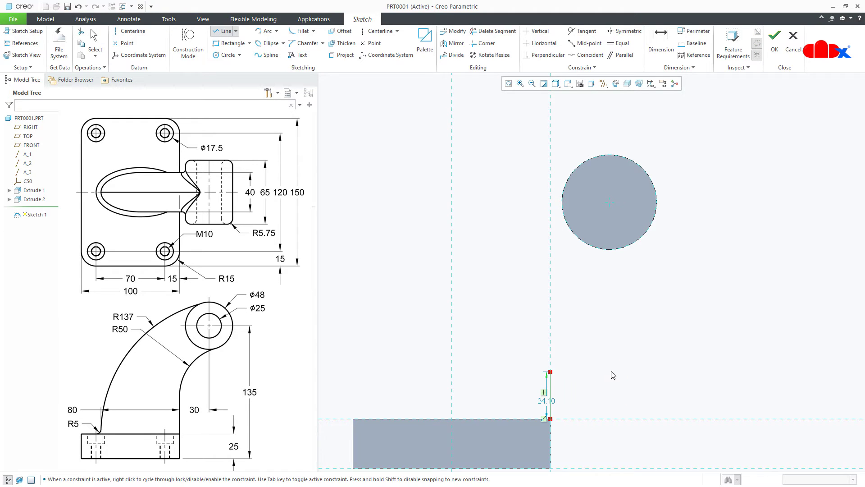
pyautogui.middleClick(611, 374)
# Sketch an arc of about 71 mm radius from the line's upper end, tangent to the line and to the underside of the boss circle.
pyautogui.rightClick(612, 373)
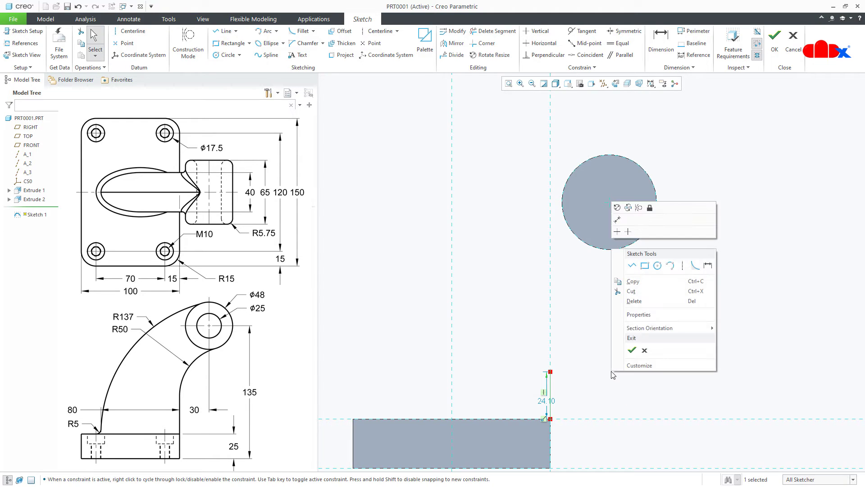
pyautogui.click(670, 266)
pyautogui.click(550, 371)
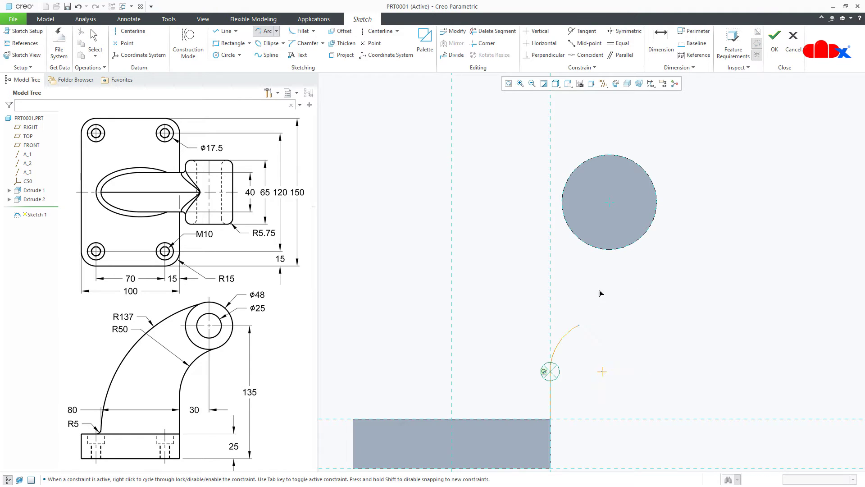
pyautogui.click(656, 239)
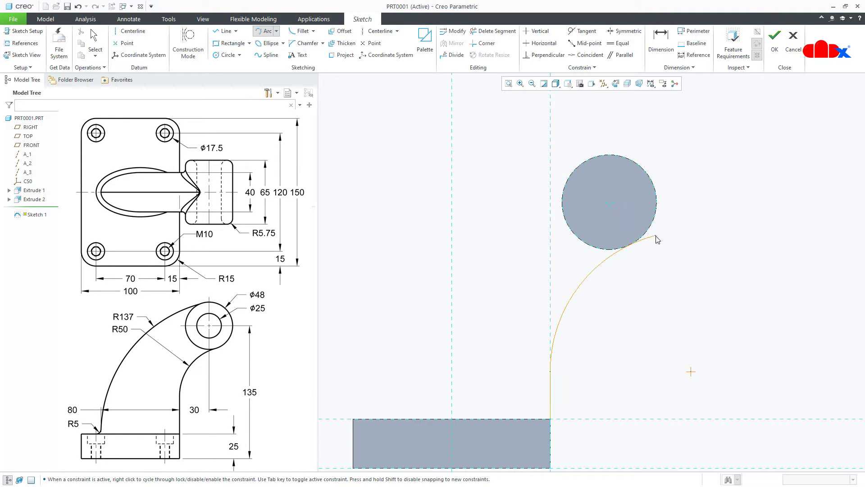
pyautogui.middleClick(668, 253)
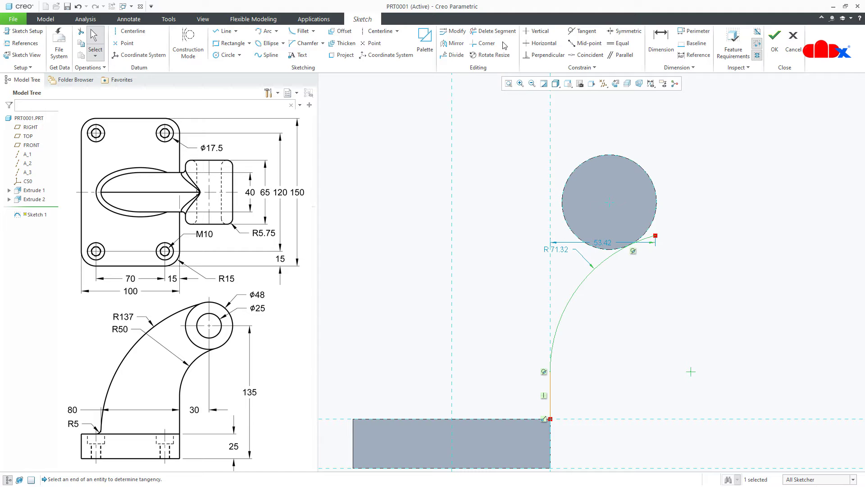
# Trim the arc's excess beyond its tangent point on the boss and set its radius to 50 mm.
pyautogui.click(493, 31)
pyautogui.moveTo(655, 253); pyautogui.dragTo(658, 260)
pyautogui.middleClick(657, 260)
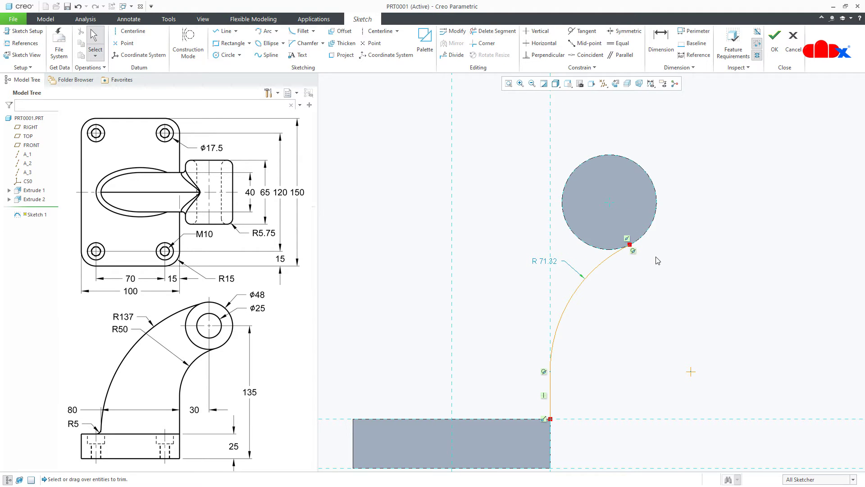
pyautogui.doubleClick(546, 263)
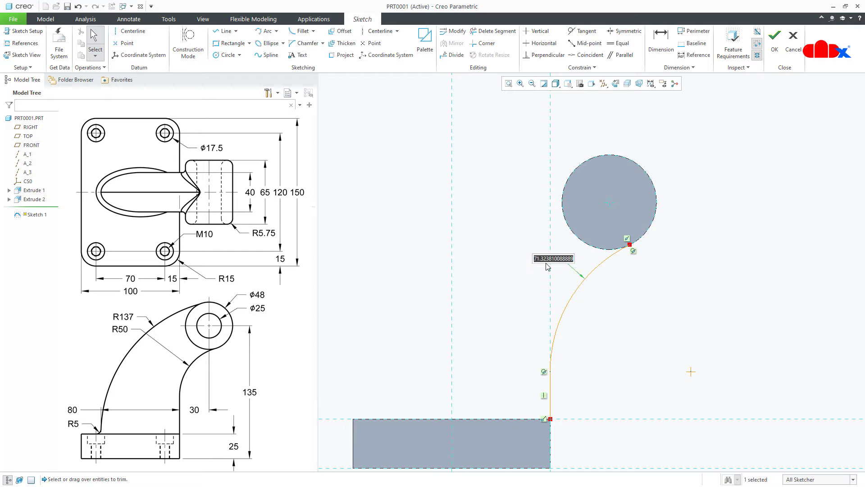
pyautogui.write('5')
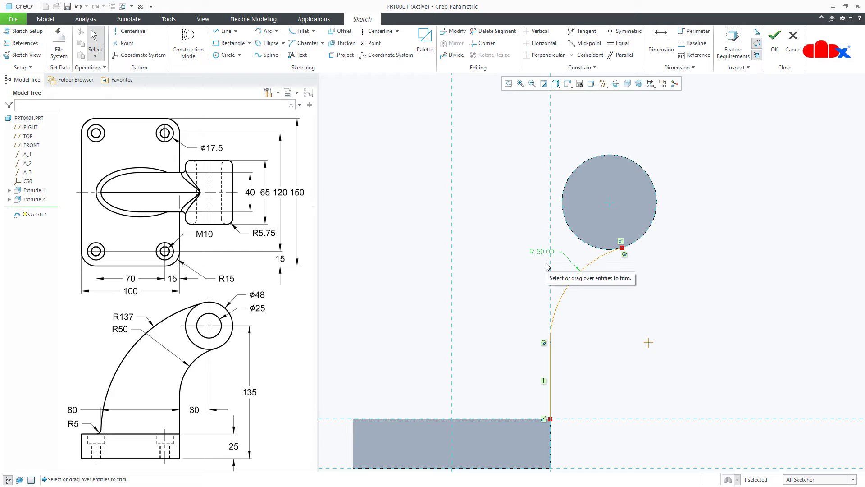
# Sketch the outer arc from the boss circle to the plate's upper face, about 134 mm in radius and centred level with that face.
pyautogui.rightClick(485, 283)
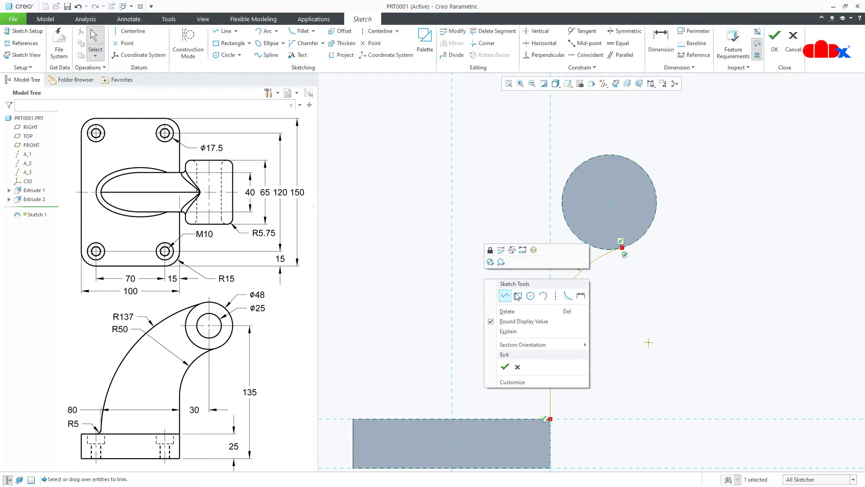
pyautogui.click(546, 298)
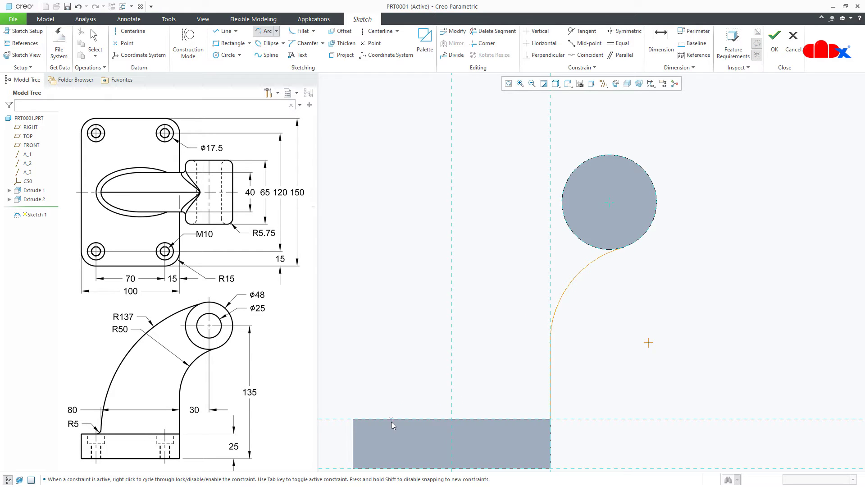
pyautogui.click(580, 170)
pyautogui.click(390, 418)
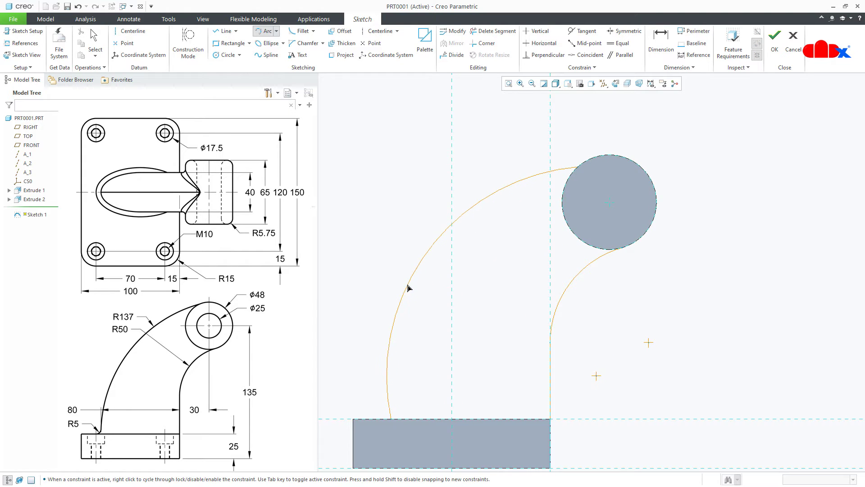
pyautogui.click(423, 296)
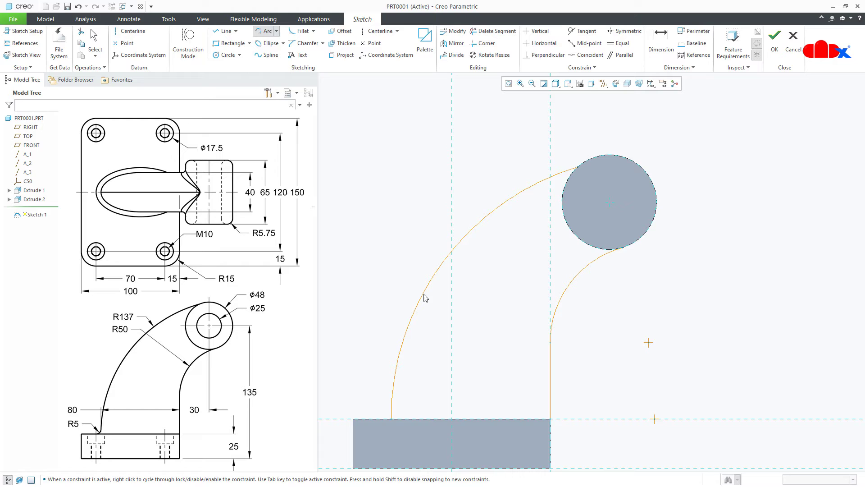
pyautogui.middleClick(469, 330)
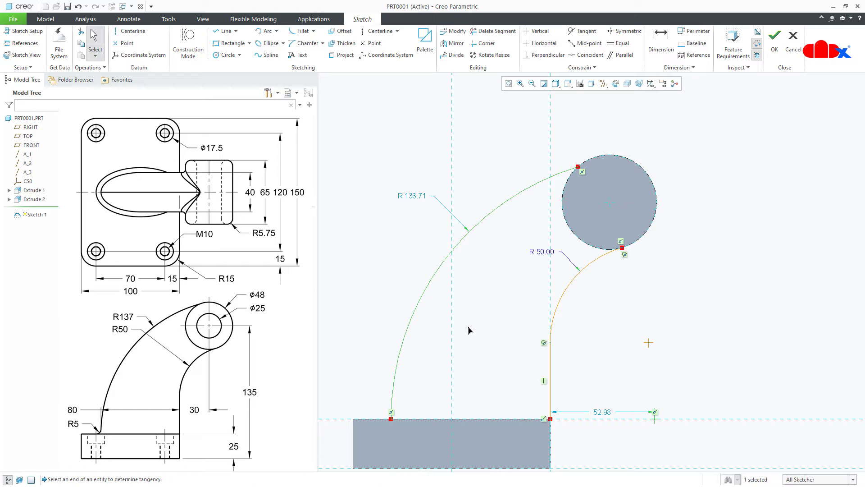
# Try to set the outer arc's radius to 137 mm.
pyautogui.doubleClick(412, 196)
pyautogui.write('1')
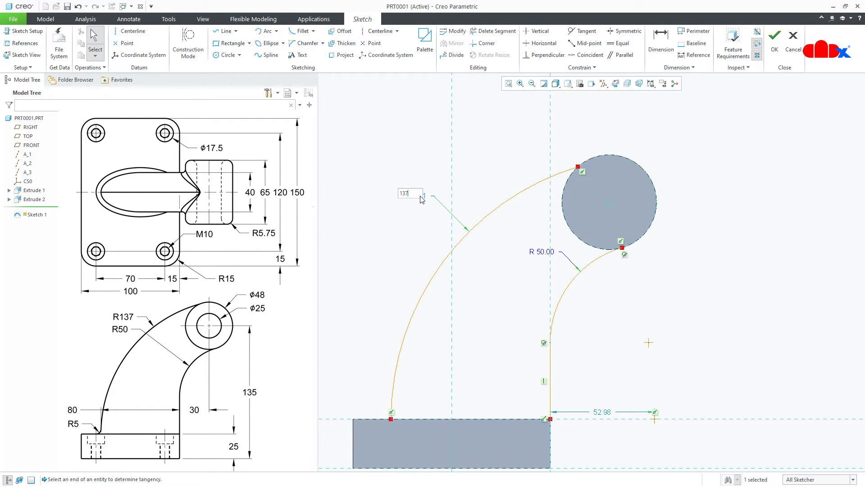
pyautogui.write('37')
pyautogui.press('Return')
# Dimension the horizontal distance between the outer arc's lower end and the inner vertical line's foot as 80 mm.
pyautogui.rightClick(397, 417)
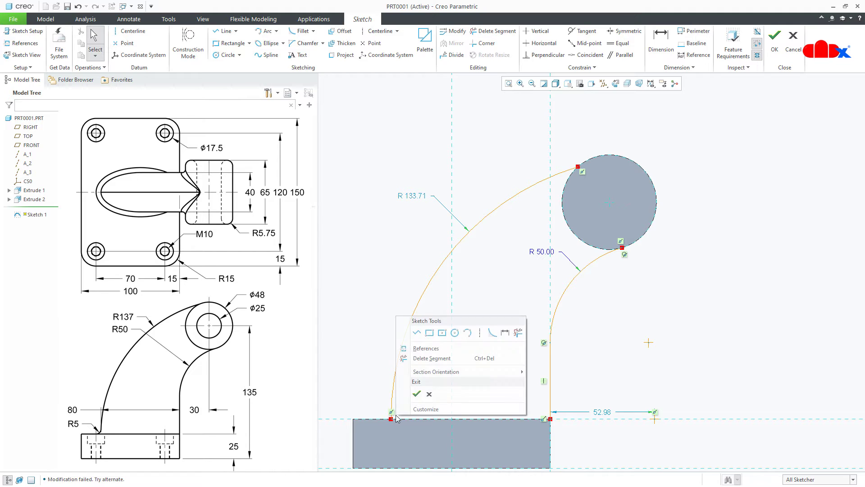
pyautogui.click(505, 332)
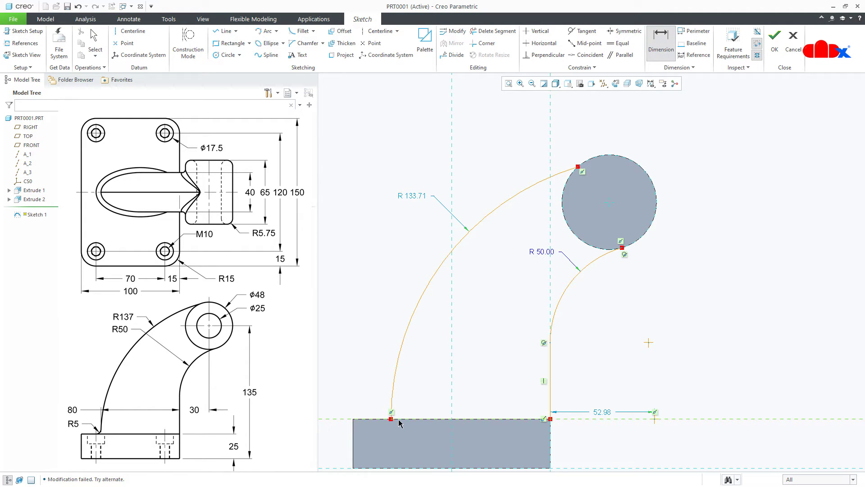
pyautogui.click(550, 419)
pyautogui.middleClick(480, 399)
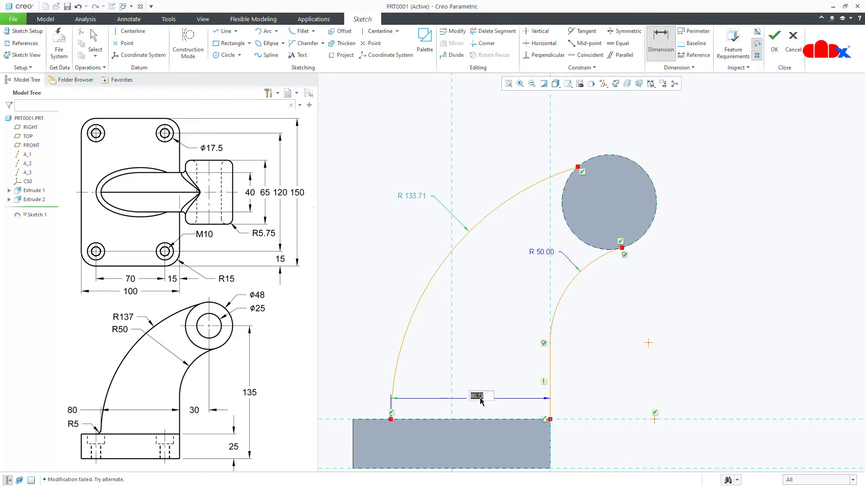
pyautogui.write('80')
pyautogui.press('Return')
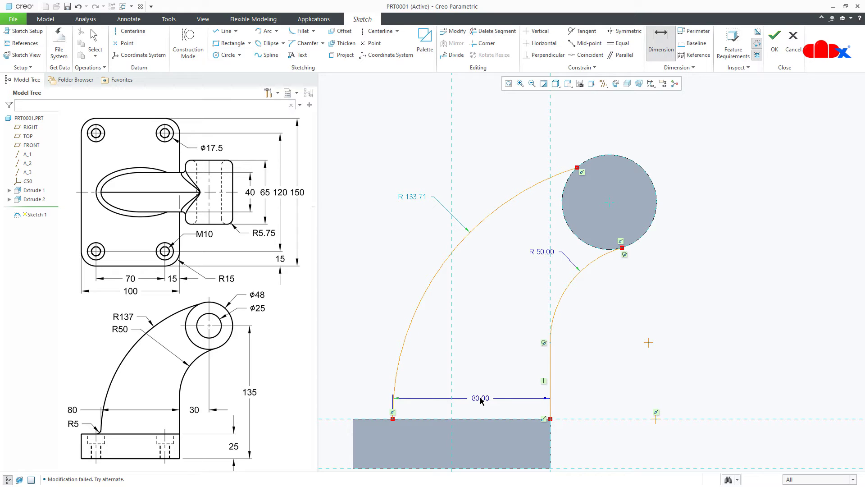
# Set the outer arc's radius to 137 mm and finish the trajectory sketch.
pyautogui.doubleClick(418, 196)
pyautogui.write('137')
pyautogui.press('Return')
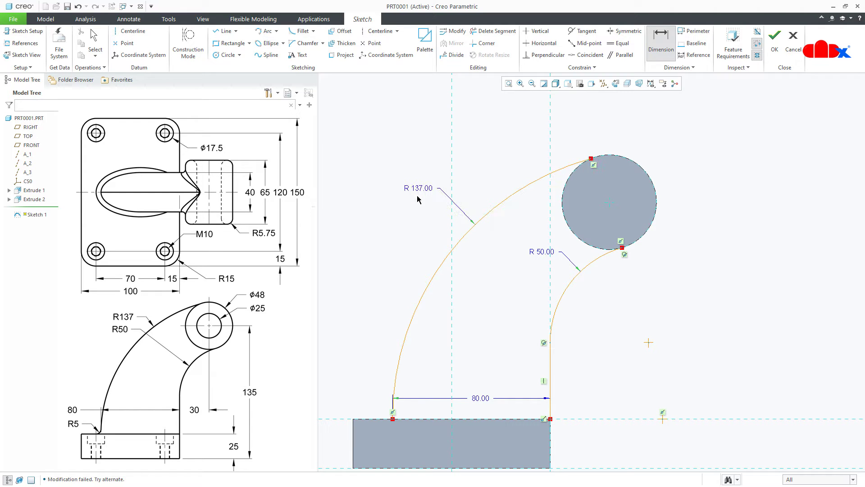
pyautogui.rightClick(417, 199)
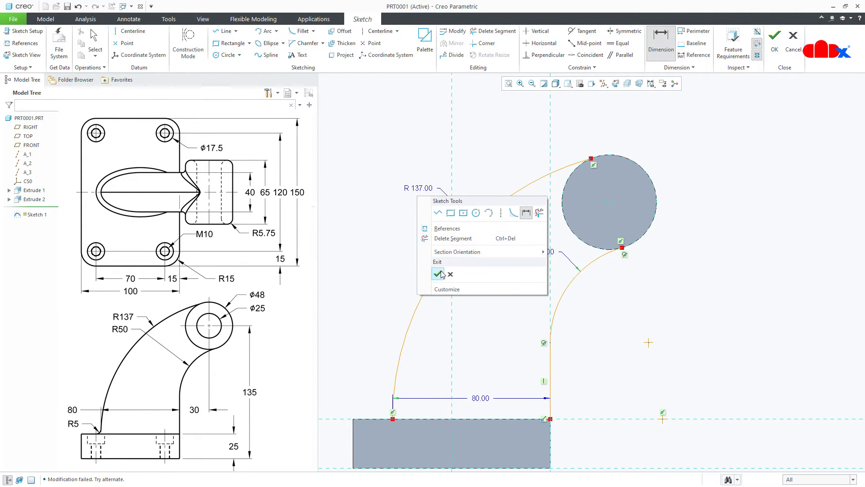
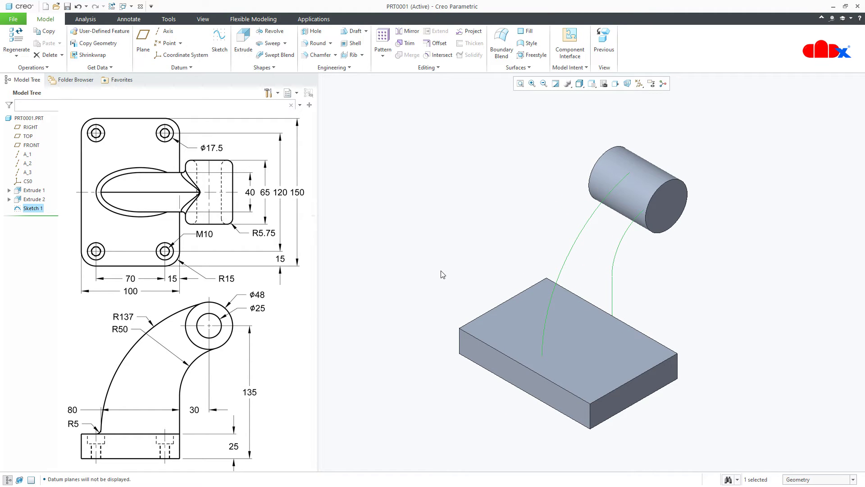
# Start a solid Sweep with the inner line-and-arc chain as origin trajectory and the outer arc as second trajectory.
pyautogui.click(272, 43)
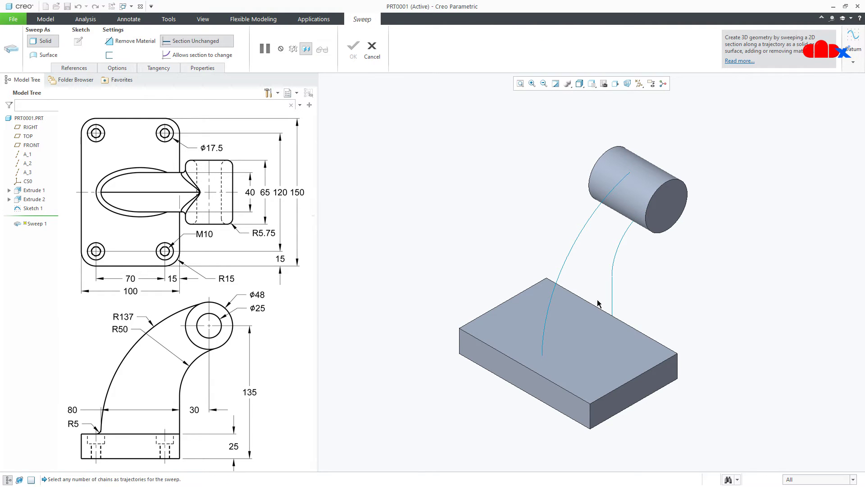
pyautogui.click(612, 311)
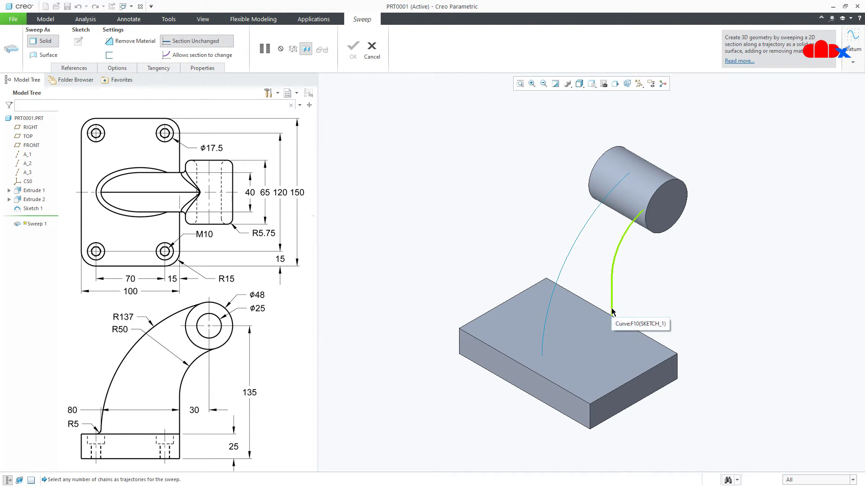
pyautogui.click(611, 311)
pyautogui.click(612, 311)
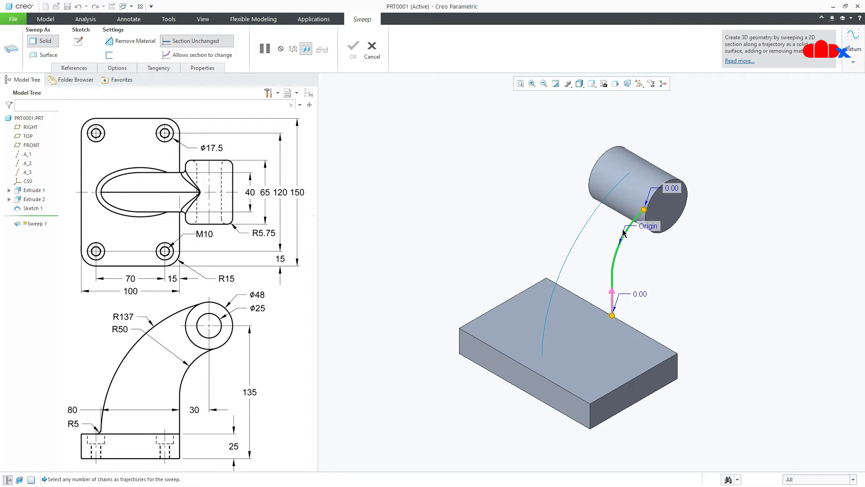
pyautogui.keyDown('ctrl'); pyautogui.click(574, 245); pyautogui.keyUp('ctrl')
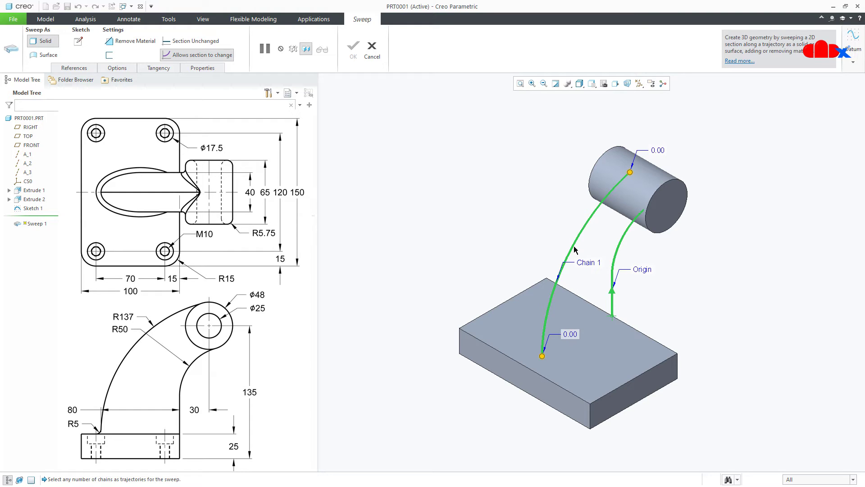
# Sketch the sweep section as an ellipse spanning the two trajectory ends on the plate, about 39 mm wide across its short axis.
pyautogui.click(78, 41)
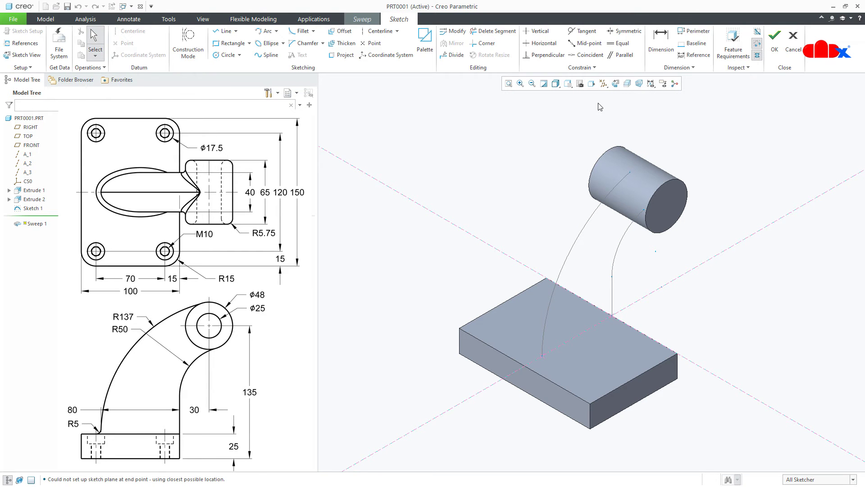
pyautogui.click(615, 83)
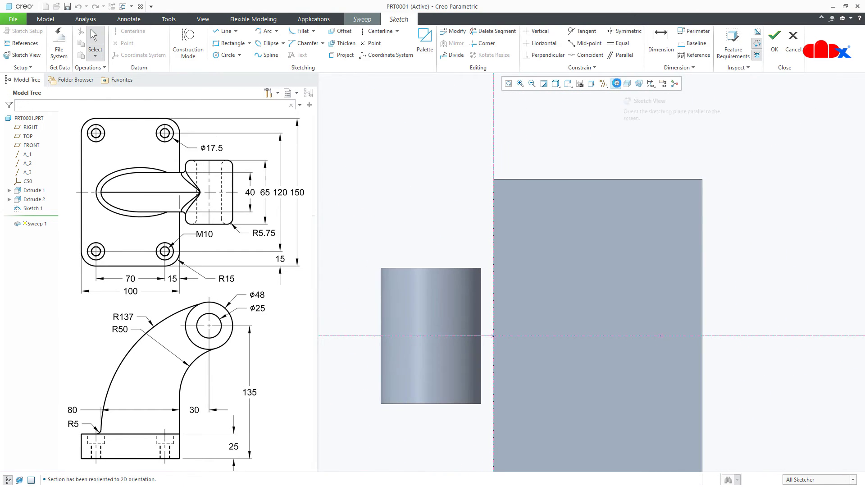
pyautogui.click(269, 46)
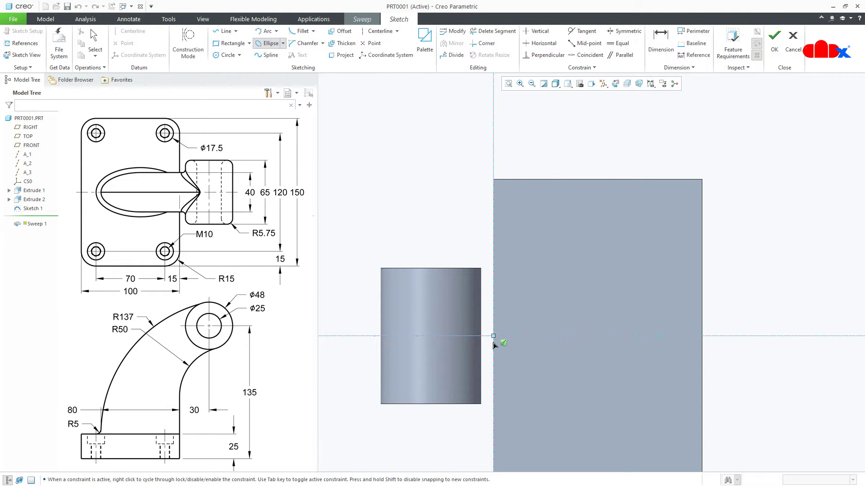
pyautogui.click(658, 343)
pyautogui.middleClick(649, 388)
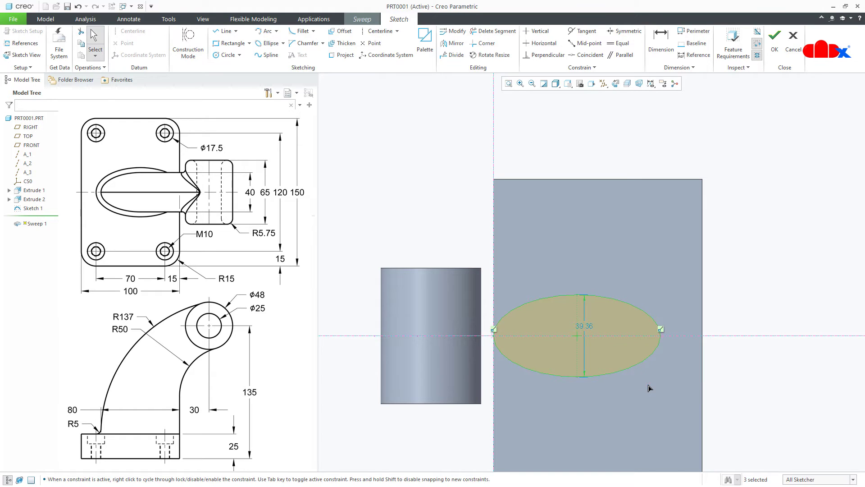
# Set the ellipse's short axis to 40 mm, finish the section and complete the variable section sweep.
pyautogui.doubleClick(583, 327)
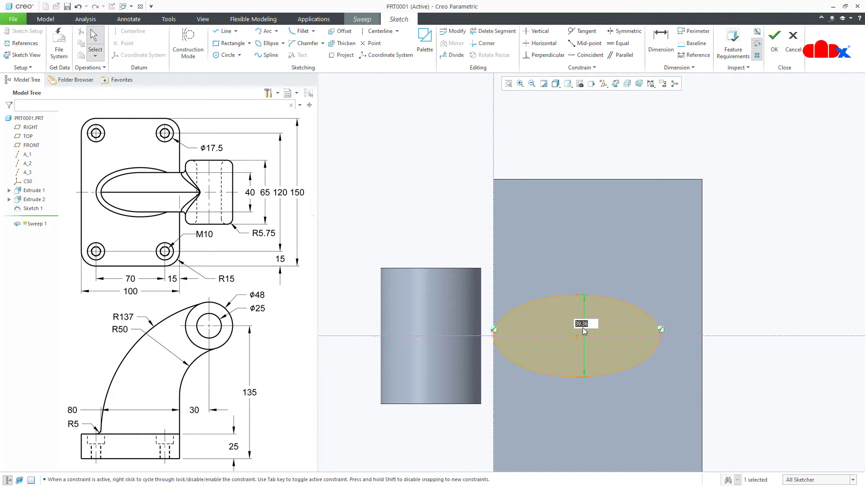
pyautogui.rightClick(582, 326)
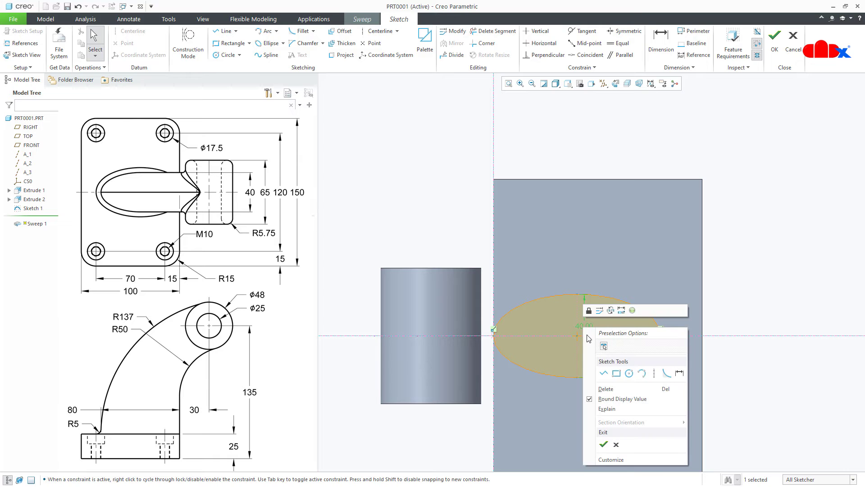
pyautogui.click(605, 446)
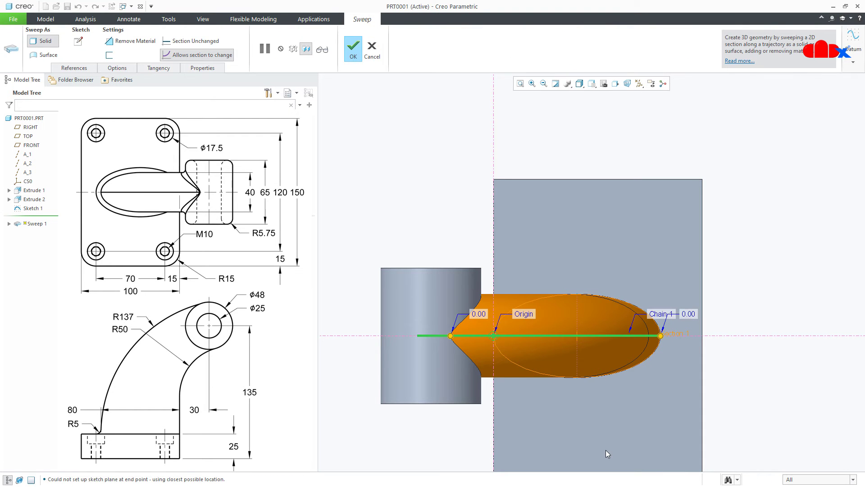
pyautogui.moveTo(572, 346); pyautogui.dragTo(584, 401, button='middle')
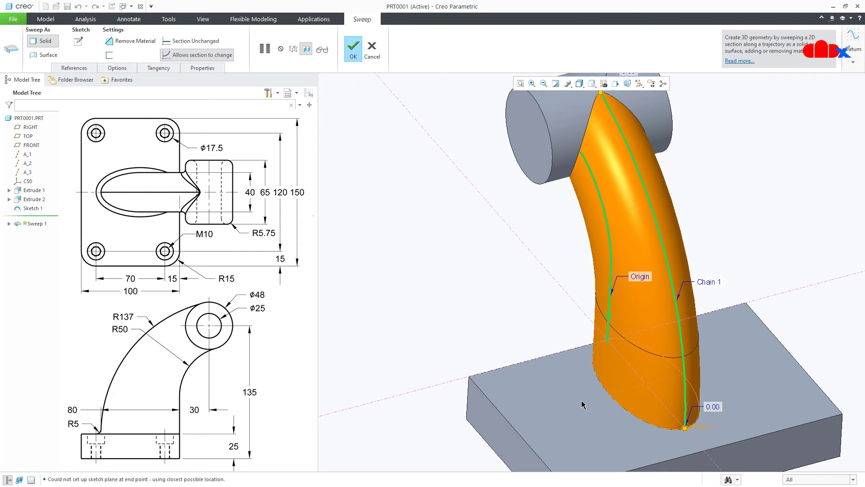
pyautogui.middleClick(583, 404)
pyautogui.hotkey('ctrl', 'd')
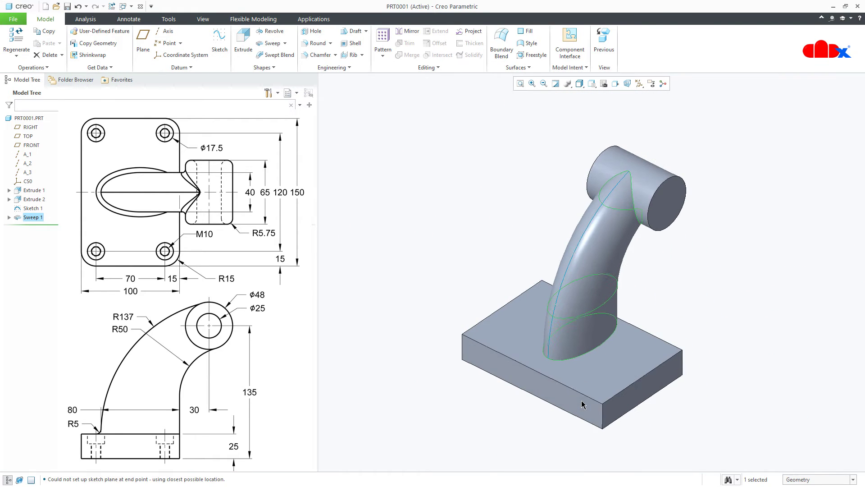
pyautogui.click(573, 437)
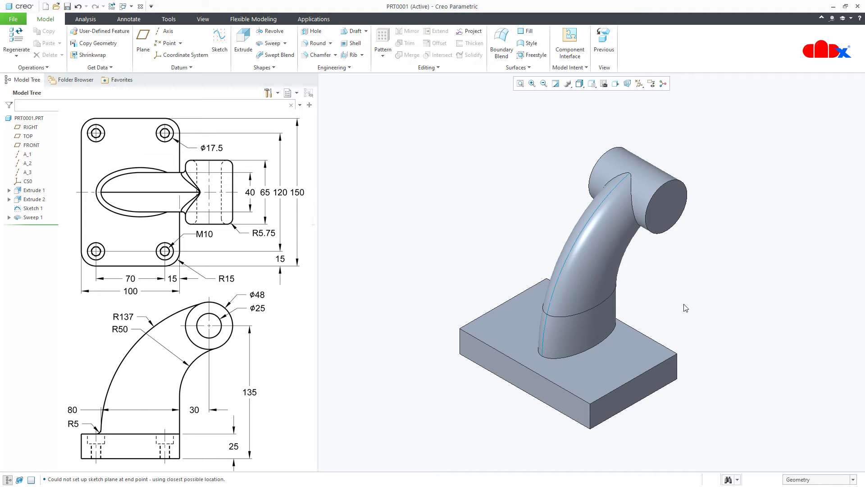
# Start an Extrude on the boss's end face and sketch a concentric circle about 23 mm in diameter.
pyautogui.click(243, 42)
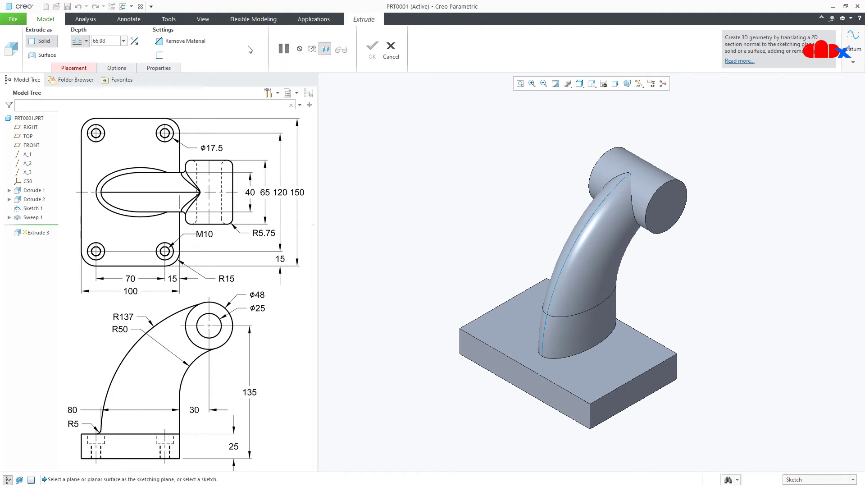
pyautogui.click(666, 215)
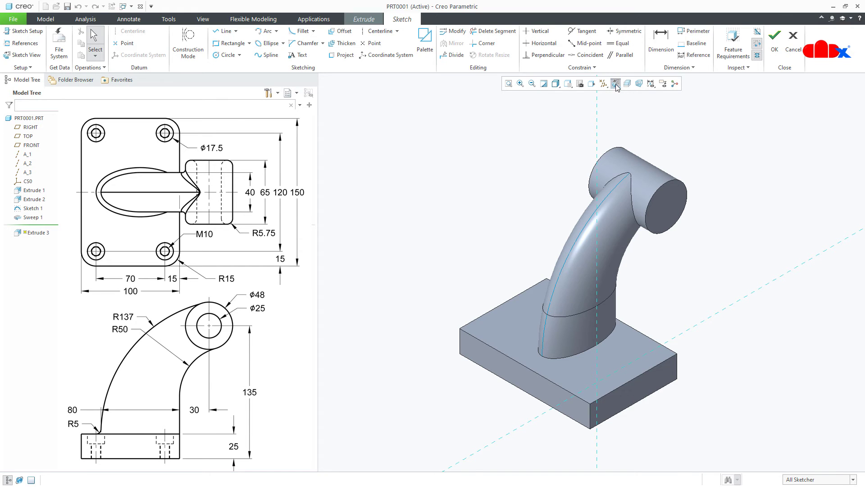
pyautogui.click(616, 84)
pyautogui.rightClick(607, 108)
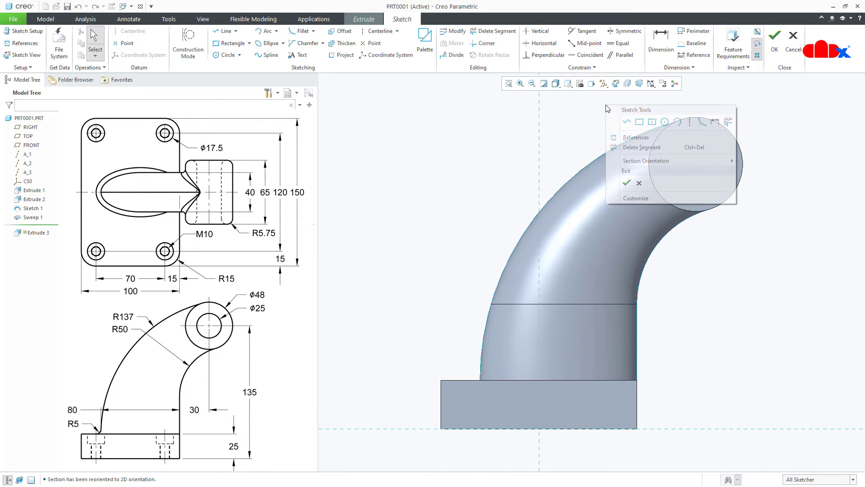
pyautogui.click(664, 122)
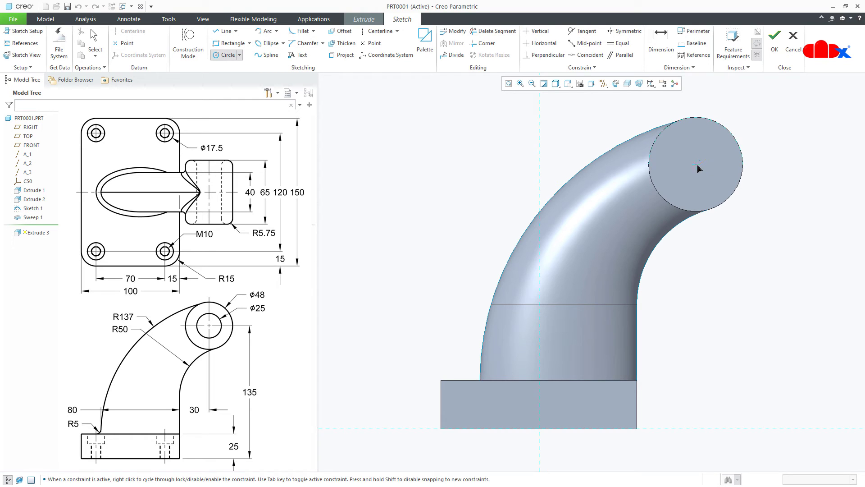
pyautogui.click(700, 187)
pyautogui.middleClick(716, 200)
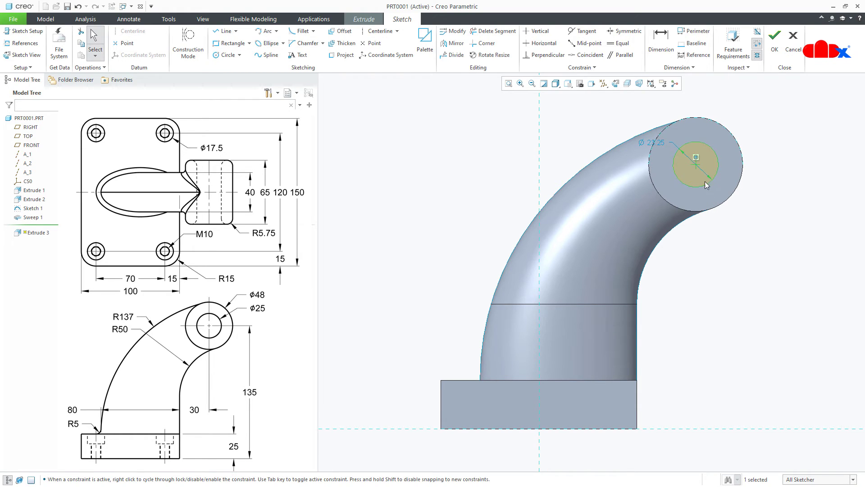
# Set the bore circle's diameter to 25 mm and finish the sketch.
pyautogui.doubleClick(648, 145)
pyautogui.write('25')
pyautogui.press('Return')
pyautogui.rightClick(647, 145)
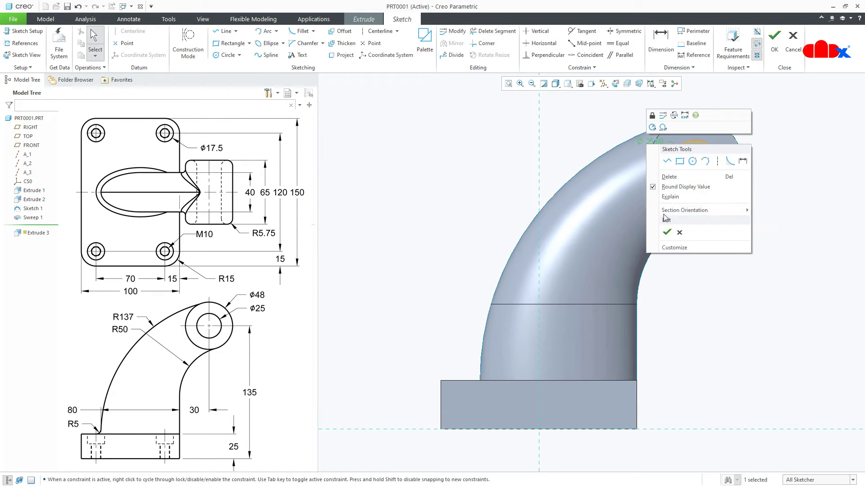
pyautogui.click(667, 232)
# Extrude the circle into the boss as a material-removing cut through all and complete the bore.
pyautogui.moveTo(676, 232)
pyautogui.mouseDown(button='middle')
pyautogui.moveTo(700, 237)
pyautogui.moveTo(719, 260)
pyautogui.mouseUp(button='middle')
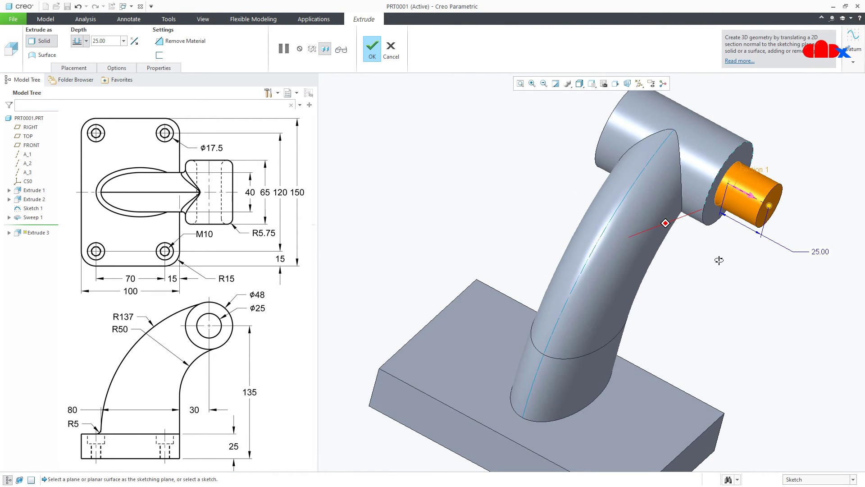
pyautogui.click(748, 194)
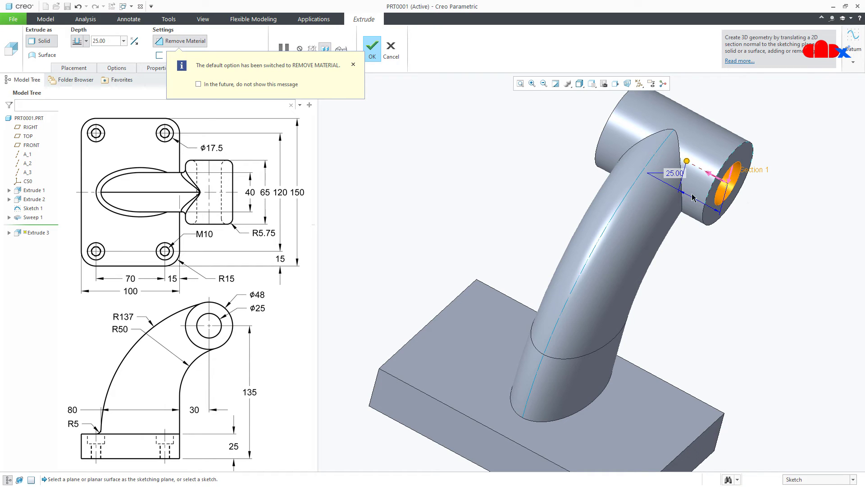
pyautogui.click(86, 41)
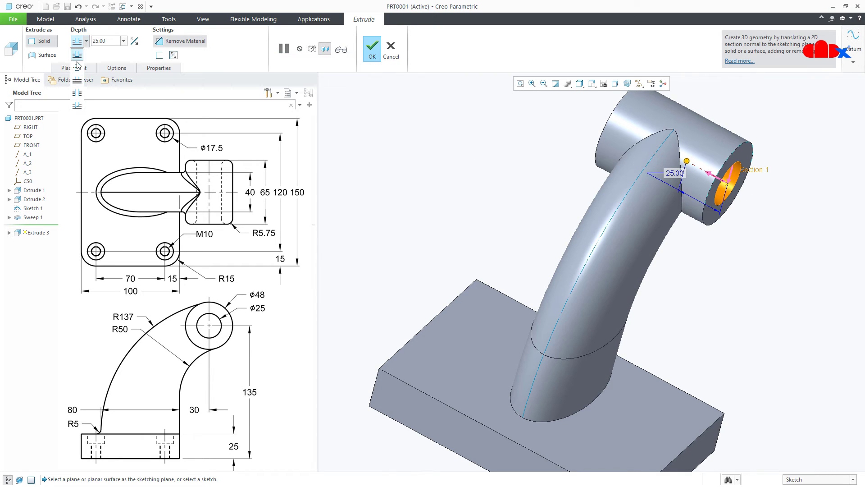
pyautogui.click(76, 80)
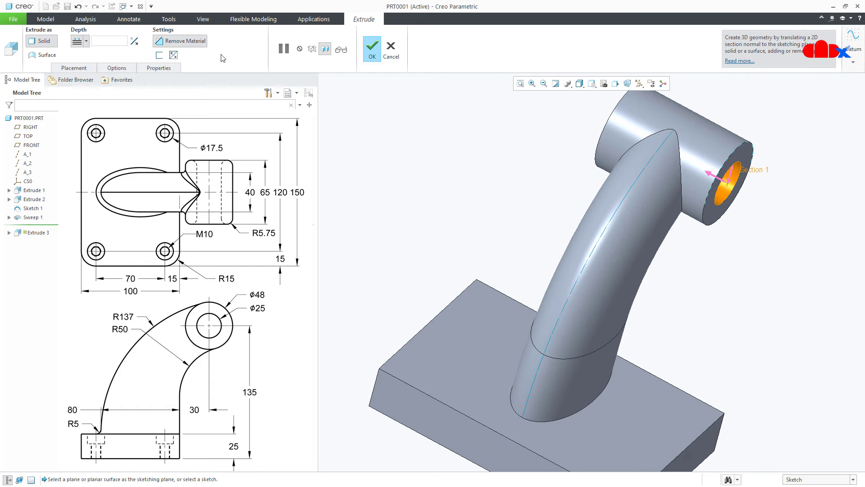
pyautogui.click(371, 47)
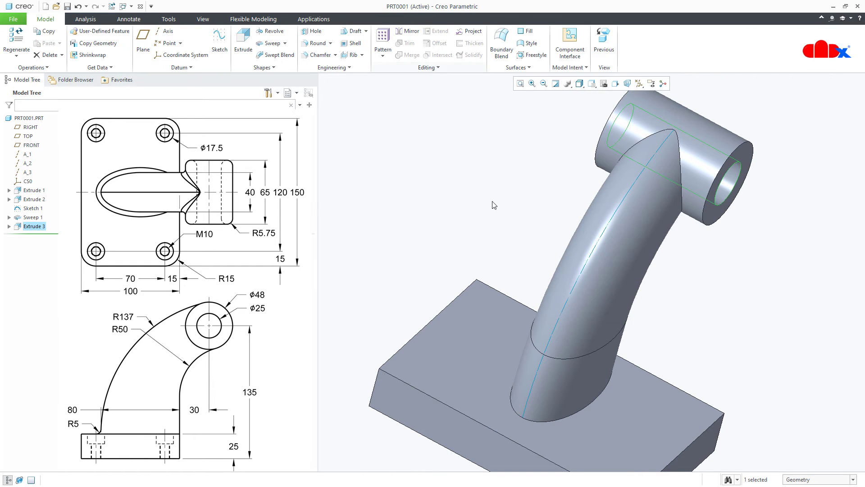
pyautogui.click(657, 303)
pyautogui.hotkey('ctrl', 'd')
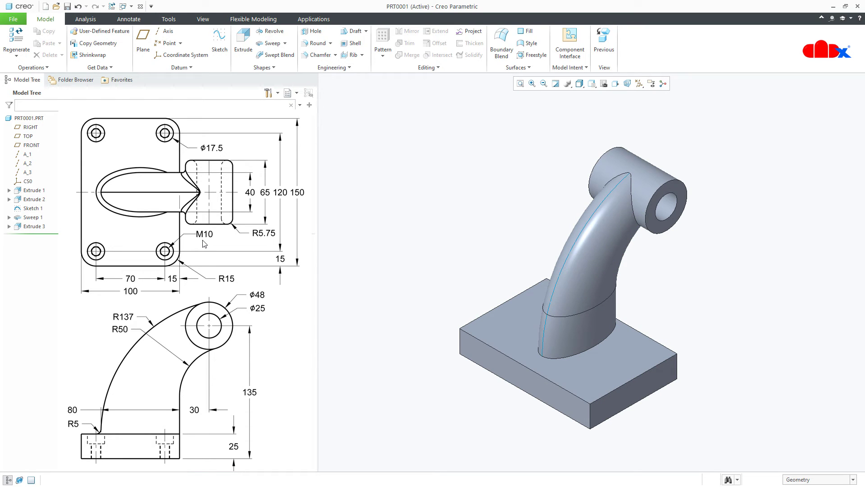
# Start a Hole on the base plate's top face near one corner, offset 15 mm from each of the two adjacent side edges.
pyautogui.click(314, 32)
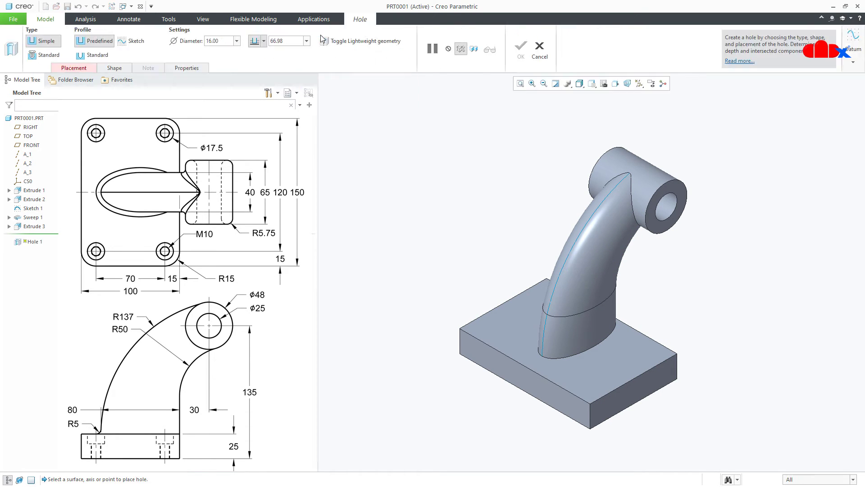
pyautogui.click(634, 354)
pyautogui.moveTo(605, 367); pyautogui.dragTo(665, 354)
pyautogui.doubleClick(687, 291)
pyautogui.doubleClick(687, 291)
pyautogui.write('15')
pyautogui.press('Return')
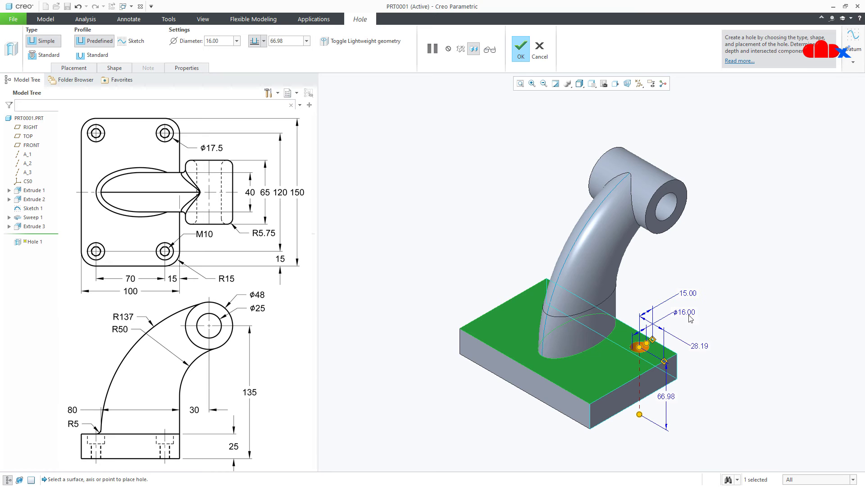
pyautogui.doubleClick(700, 345)
pyautogui.write('15')
pyautogui.press('Return')
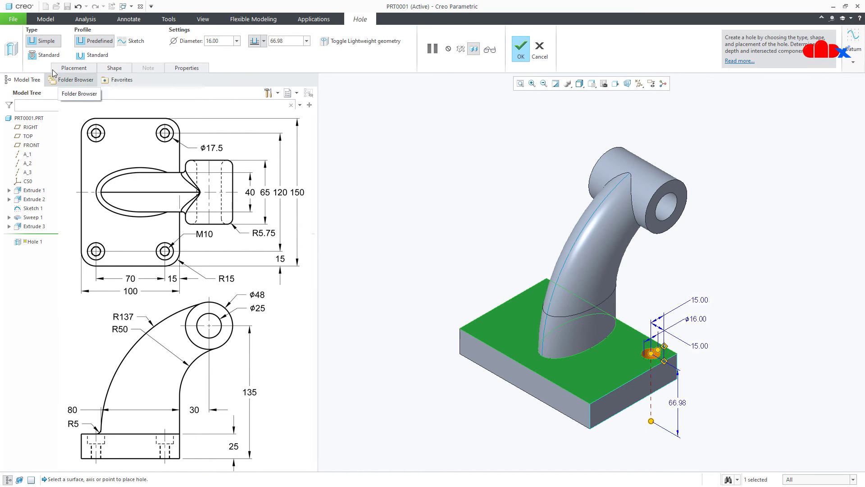
# Make the hole a standard ISO tapped hole with screw size M10x1.
pyautogui.click(44, 54)
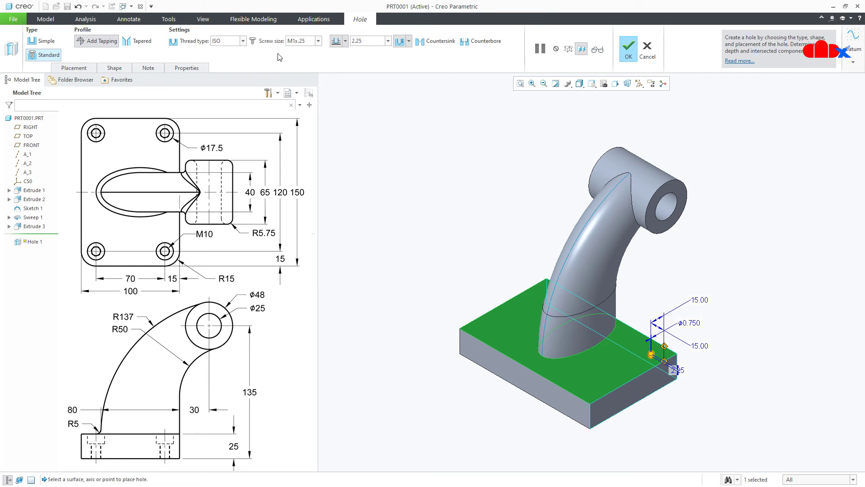
pyautogui.click(318, 41)
pyautogui.moveTo(318, 53); pyautogui.dragTo(321, 122)
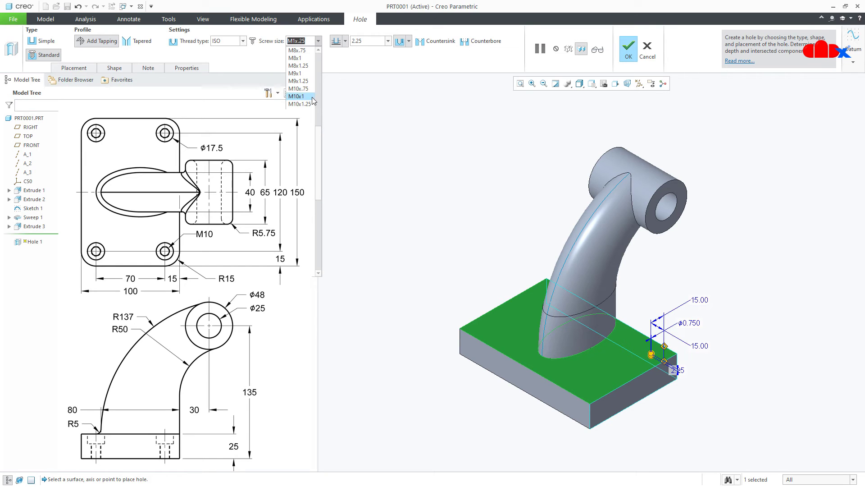
pyautogui.click(298, 96)
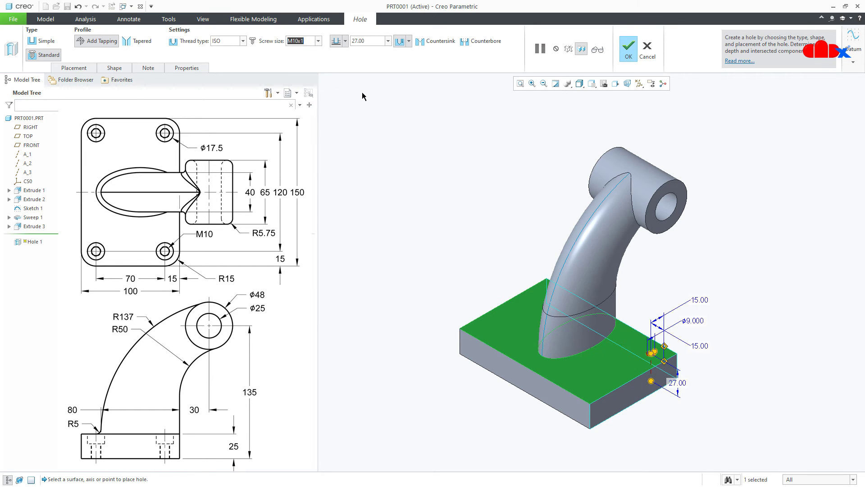
# Add a counterbore to the hole, drill it through all with thread along its full depth, and complete the hole.
pyautogui.click(476, 47)
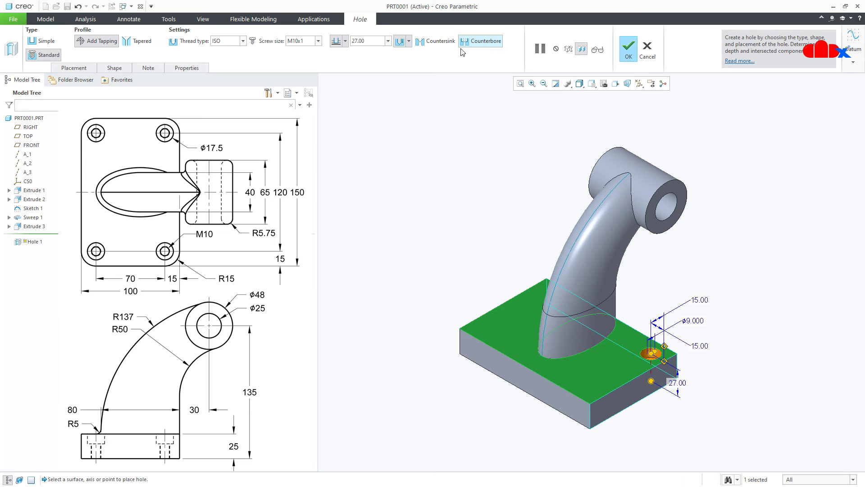
pyautogui.click(113, 69)
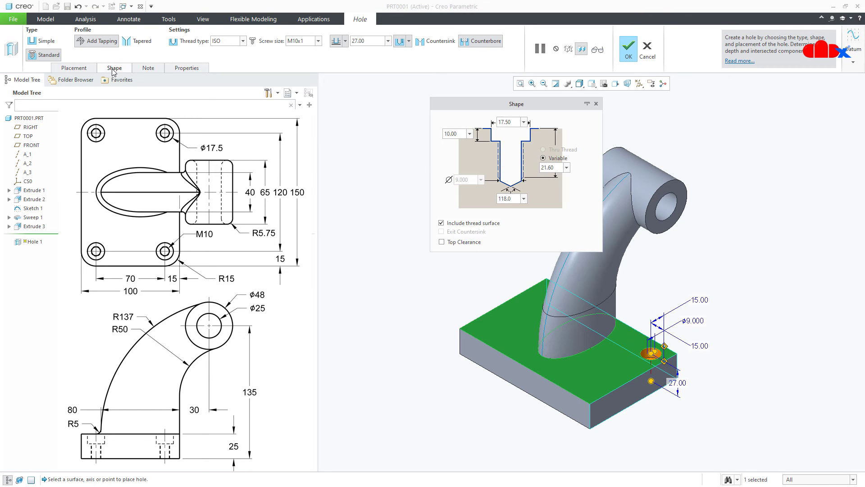
pyautogui.moveTo(435, 104); pyautogui.dragTo(343, 96)
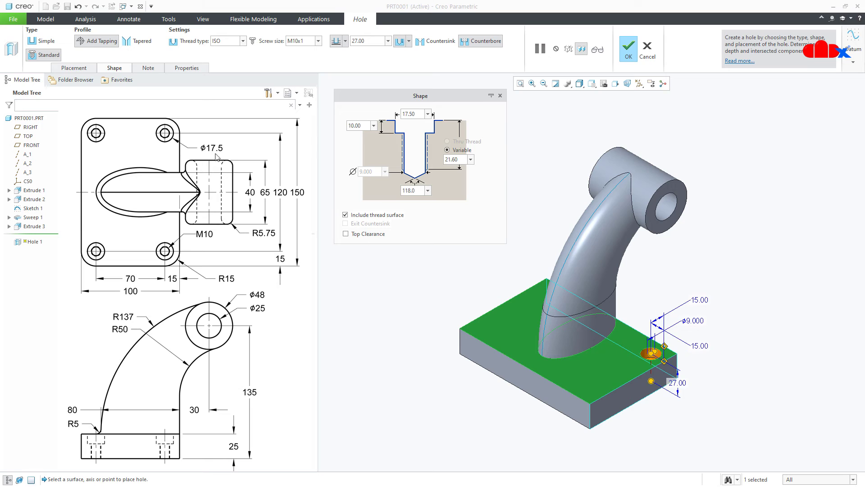
pyautogui.click(345, 41)
pyautogui.click(341, 81)
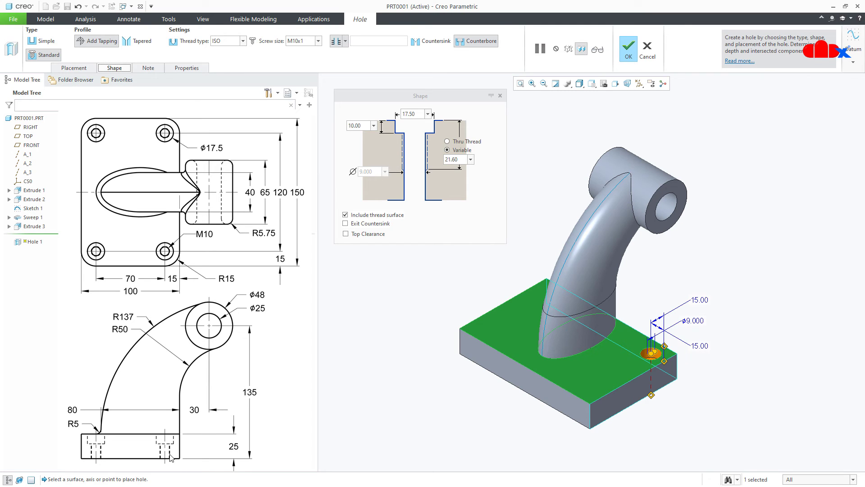
pyautogui.click(450, 143)
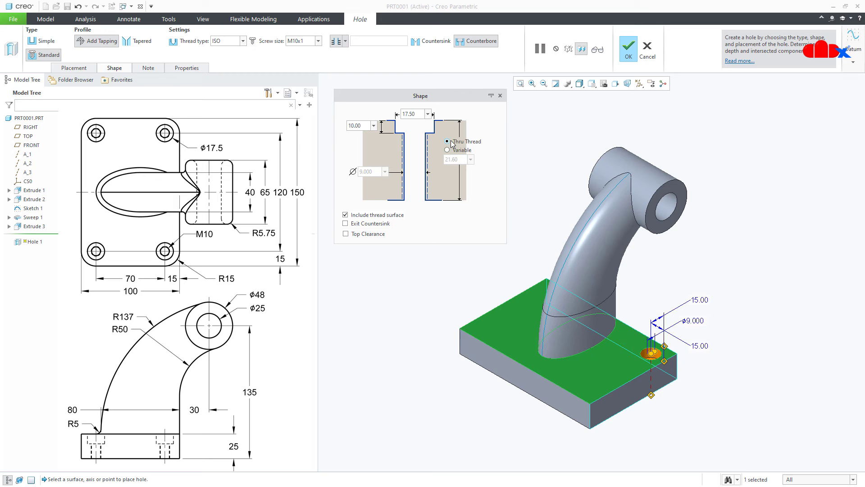
pyautogui.click(628, 54)
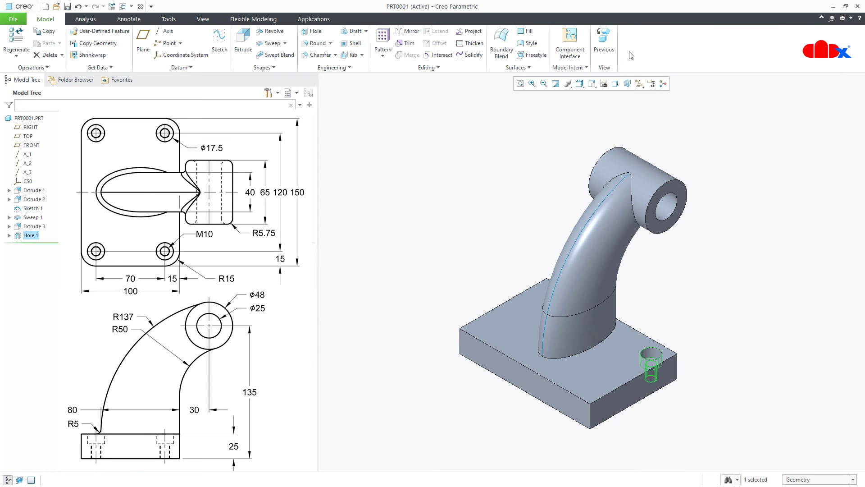
# Start a Point pattern of the counterbored hole and open its sketch on the base plate's top face, viewed straight on.
pyautogui.click(383, 39)
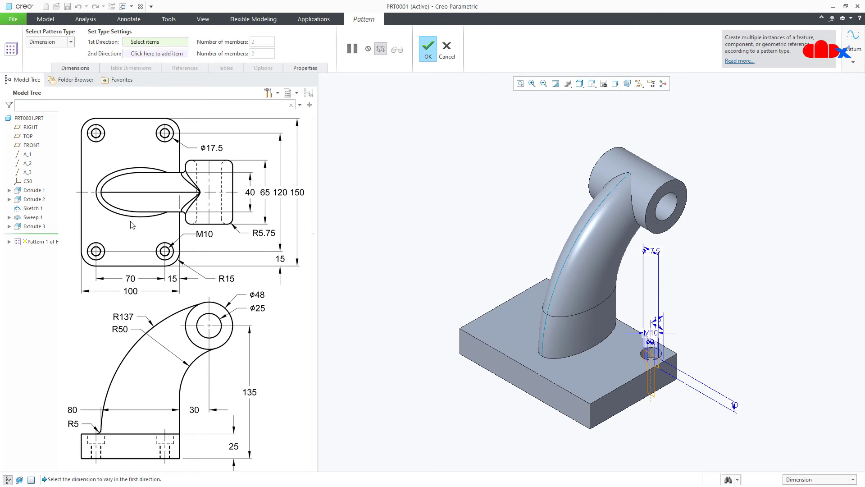
pyautogui.click(71, 41)
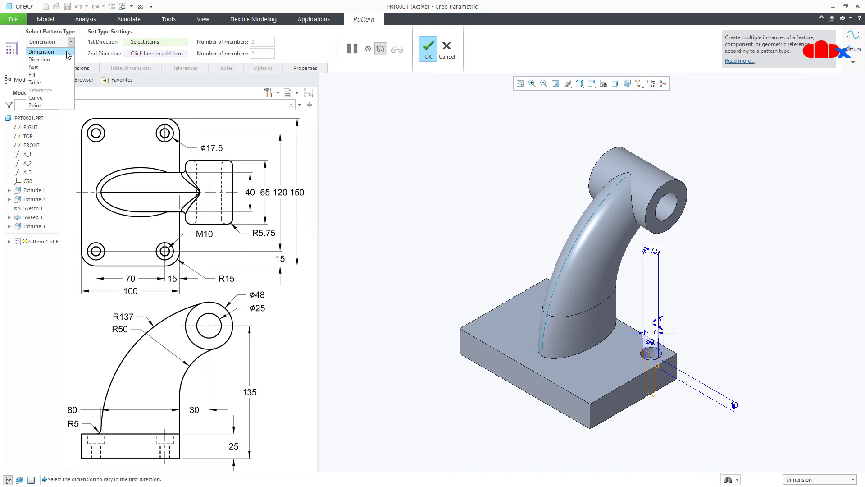
pyautogui.click(49, 105)
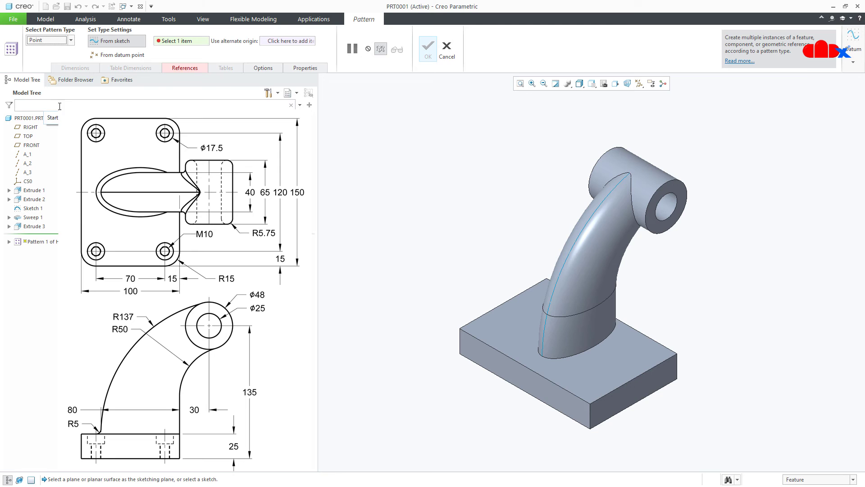
pyautogui.click(174, 69)
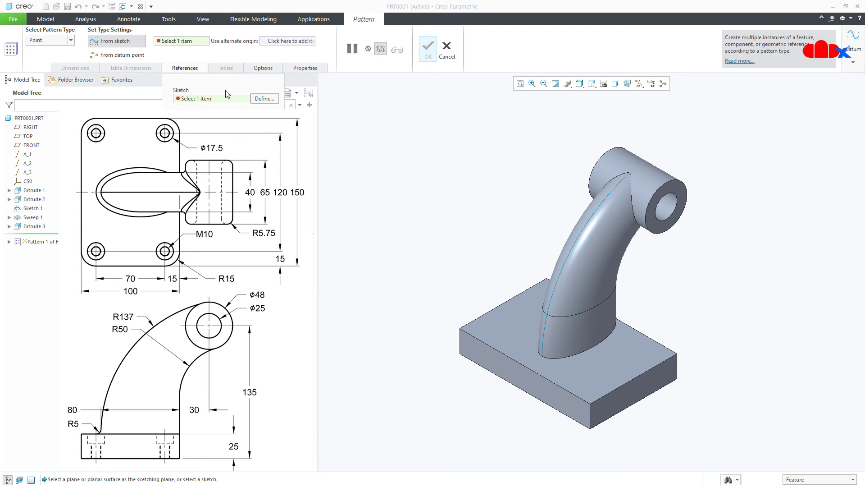
pyautogui.click(255, 99)
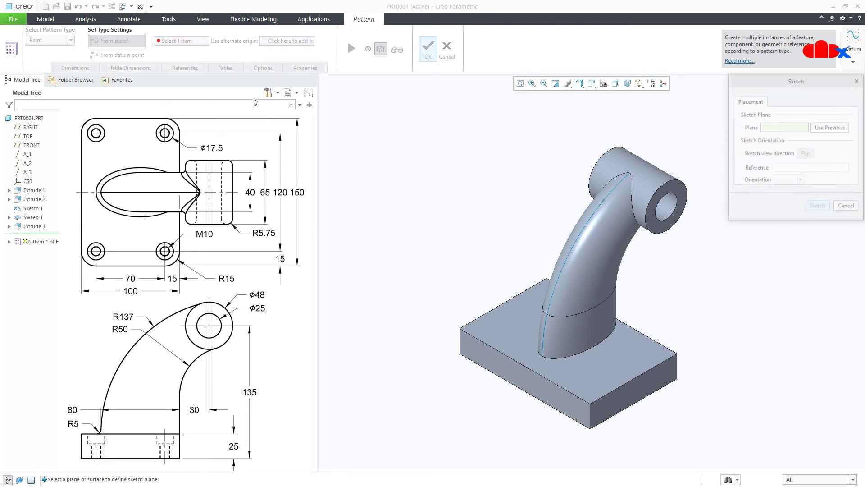
pyautogui.click(506, 325)
pyautogui.click(818, 207)
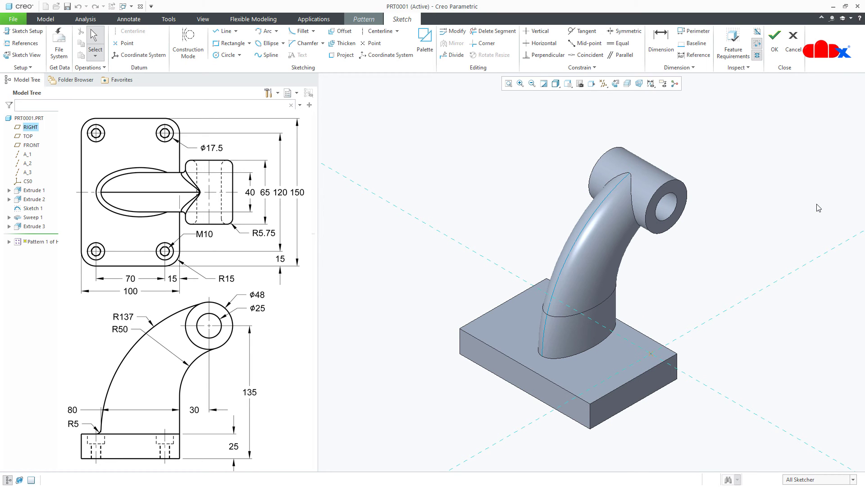
pyautogui.click(615, 84)
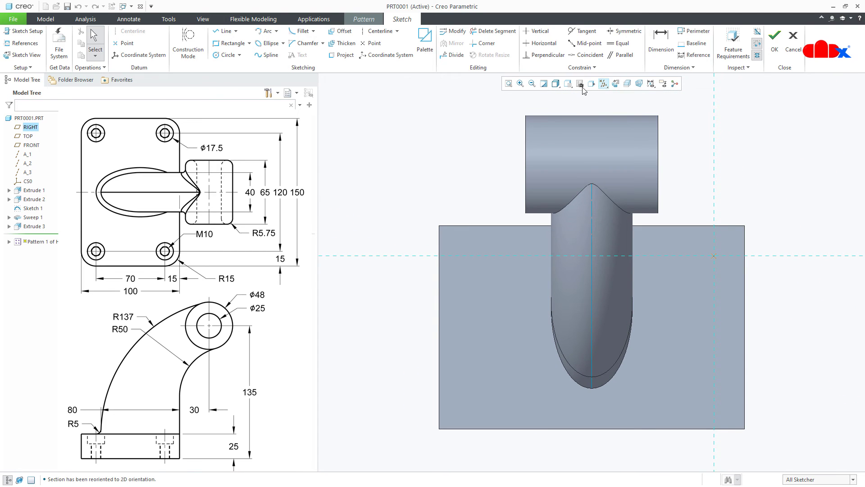
# Place three datum points near the plate's other corners, forming a rectangle about 112 by 72 mm with the existing hole.
pyautogui.click(124, 43)
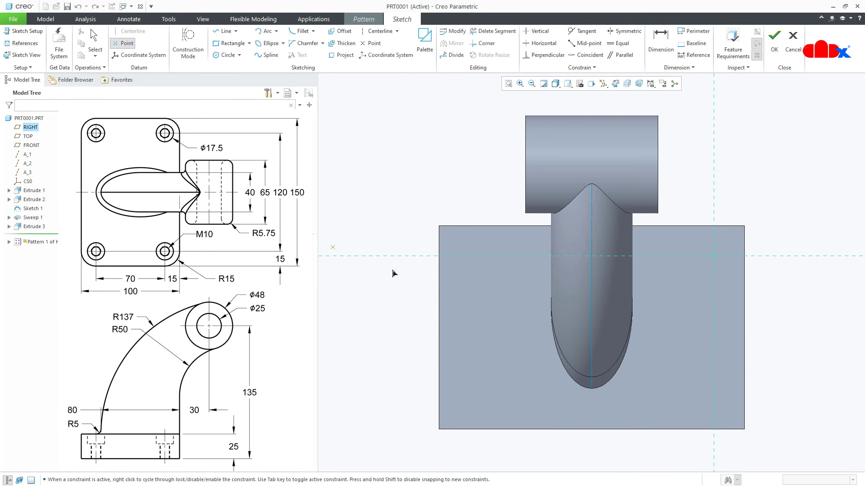
pyautogui.click(486, 255)
pyautogui.click(491, 401)
pyautogui.click(711, 407)
pyautogui.middleClick(699, 422)
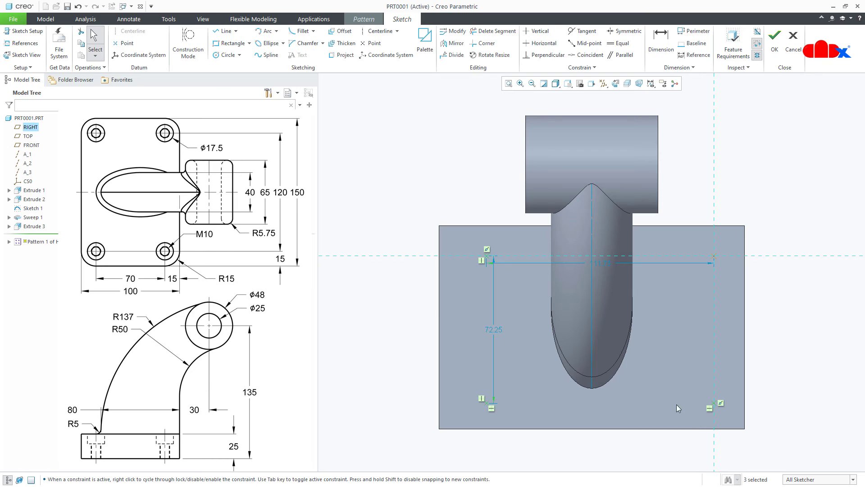
# Set the pattern points' spacing to 120 mm along the plate's length and 70 mm across its width.
pyautogui.doubleClick(604, 266)
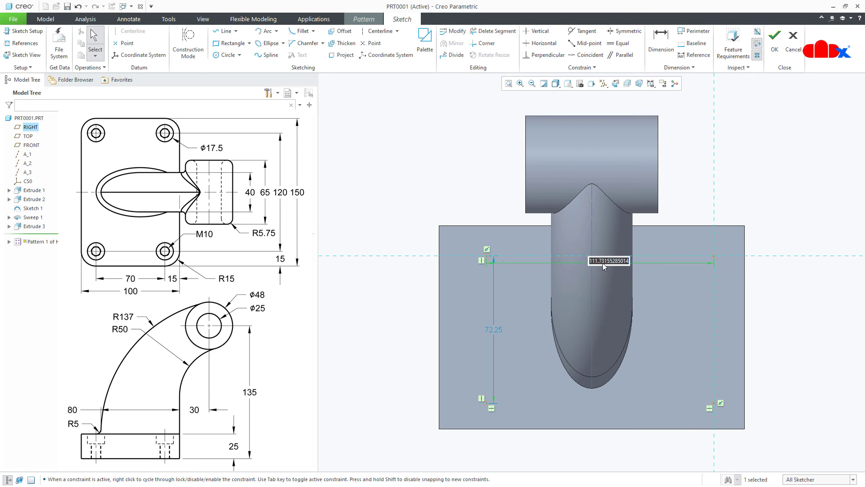
pyautogui.write('120')
pyautogui.press('Return')
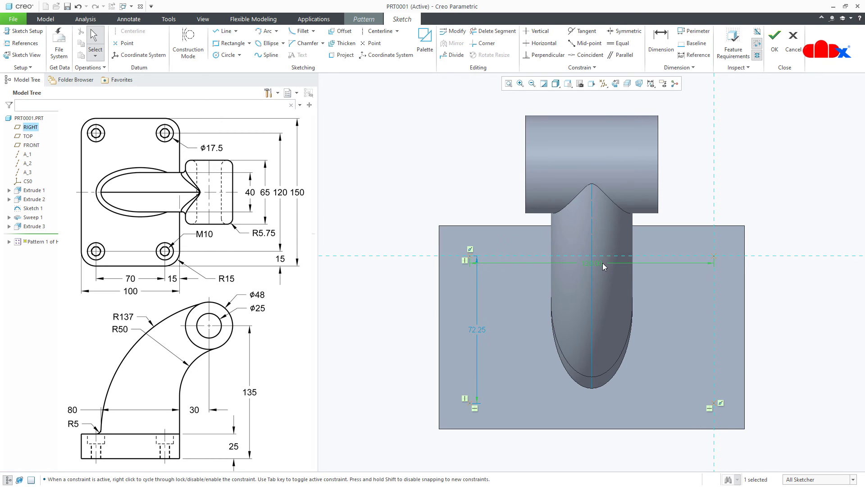
pyautogui.doubleClick(476, 332)
pyautogui.write('70')
pyautogui.press('Return')
# Finish the point sketch and complete the hole pattern on the base plate.
pyautogui.rightClick(475, 331)
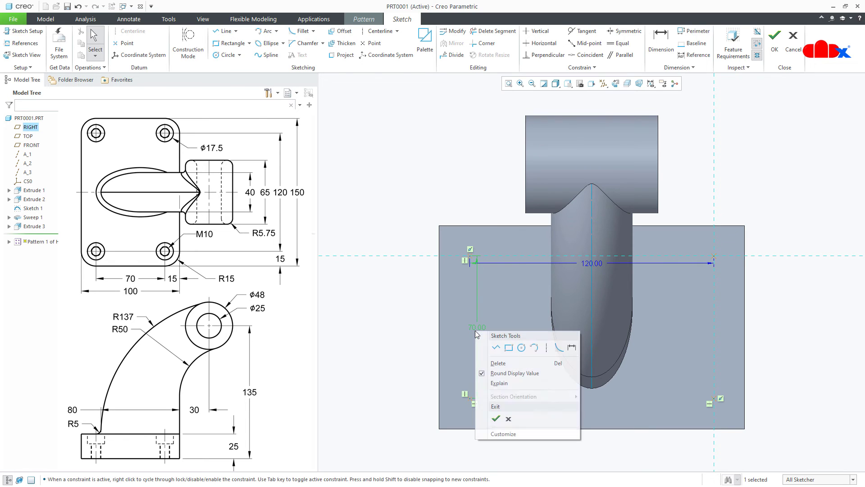
pyautogui.click(496, 413)
pyautogui.moveTo(496, 413); pyautogui.dragTo(493, 364, button='middle')
pyautogui.middleClick(493, 364)
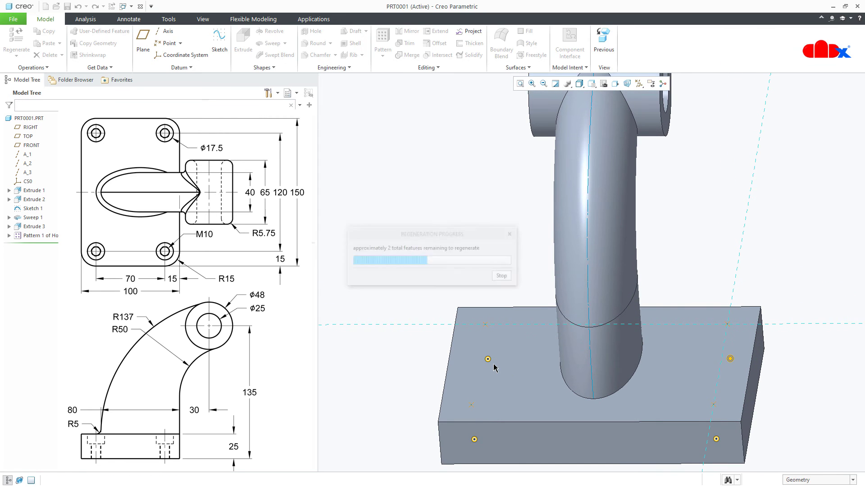
pyautogui.hotkey('ctrl', 'd')
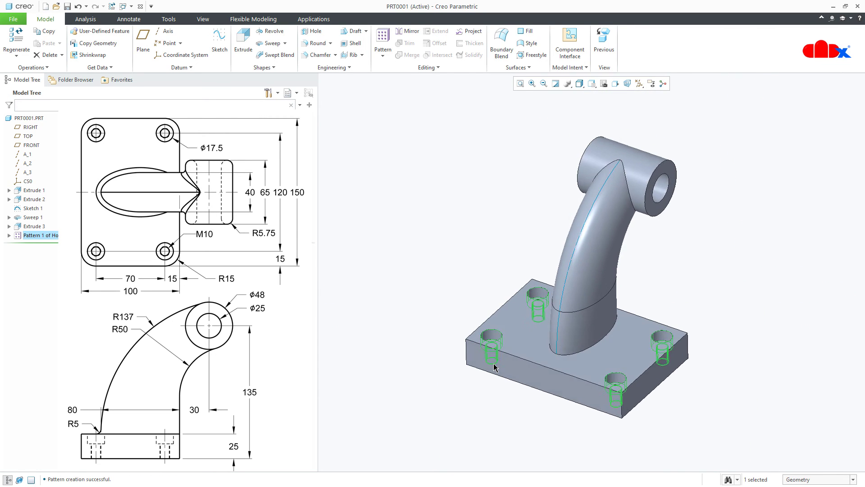
pyautogui.click(480, 424)
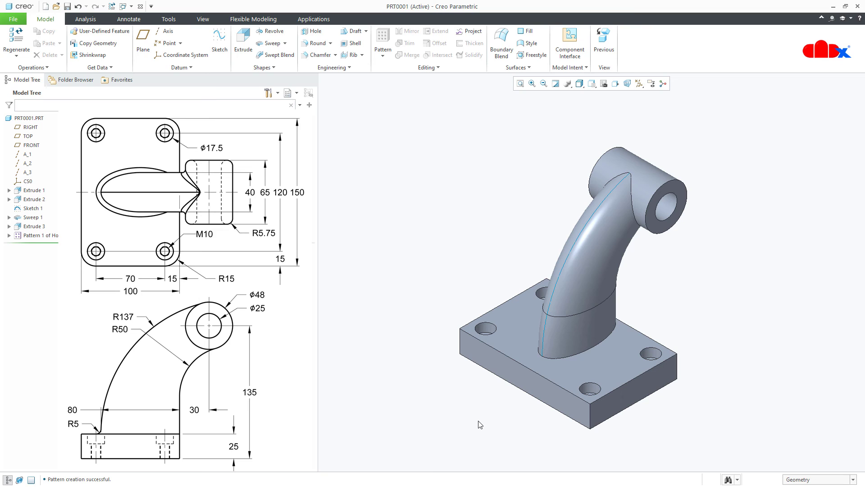
# Round the outer circular edges at both ends of the boss with a 5.75 mm radius.
pyautogui.click(318, 44)
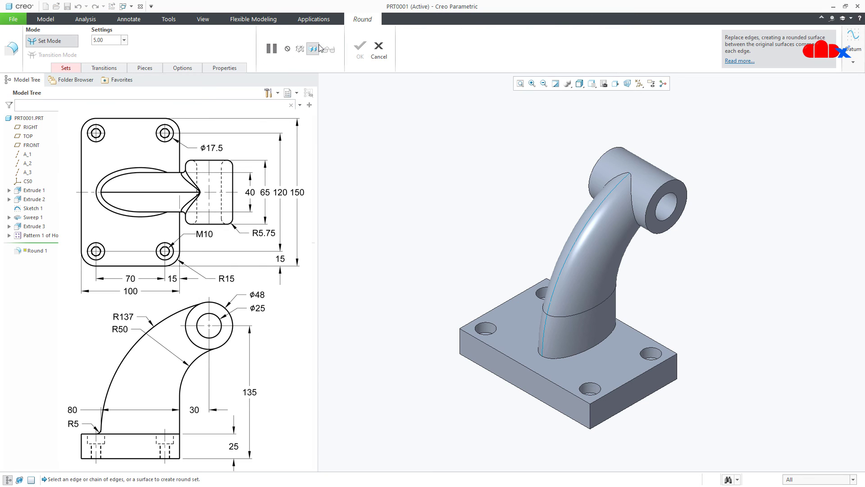
pyautogui.click(650, 207)
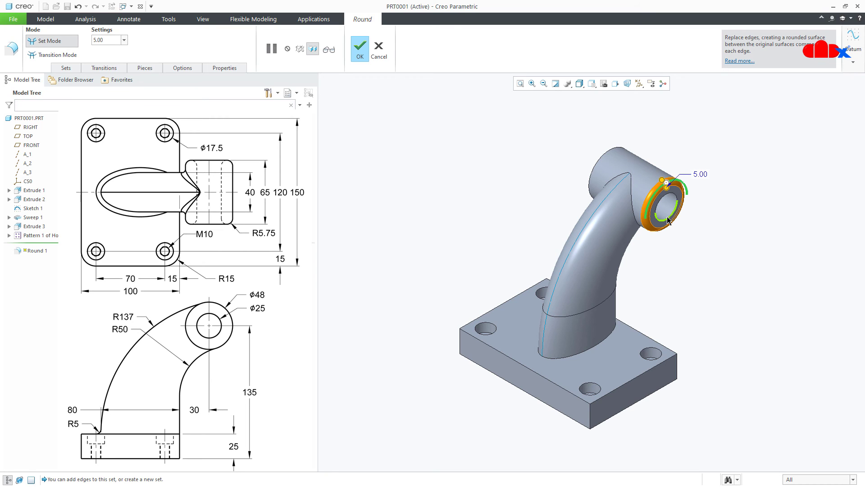
pyautogui.keyDown('ctrl'); pyautogui.click(597, 179); pyautogui.keyUp('ctrl')
pyautogui.moveTo(598, 178); pyautogui.dragTo(572, 167, button='middle')
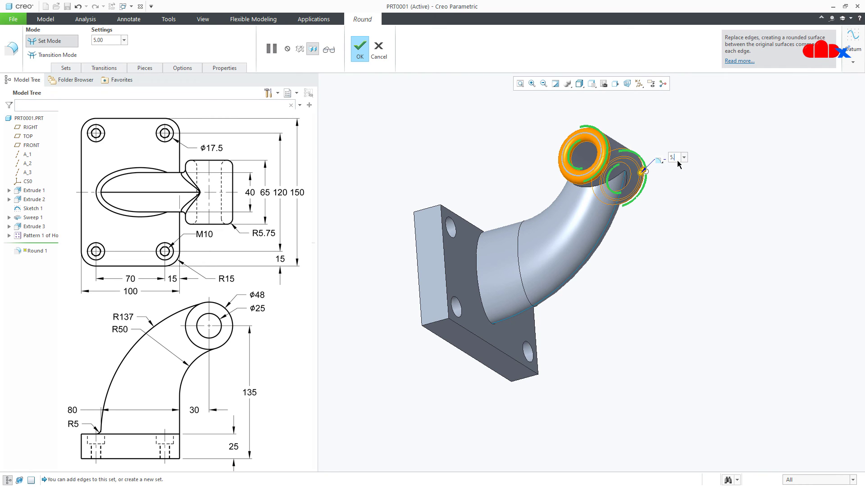
pyautogui.press('Return')
pyautogui.middleClick(679, 164)
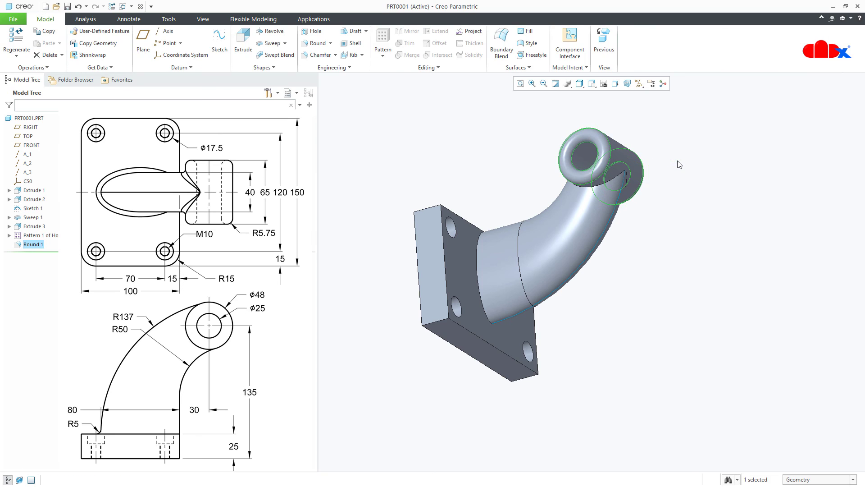
pyautogui.hotkey('ctrl', 'd')
pyautogui.click(708, 278)
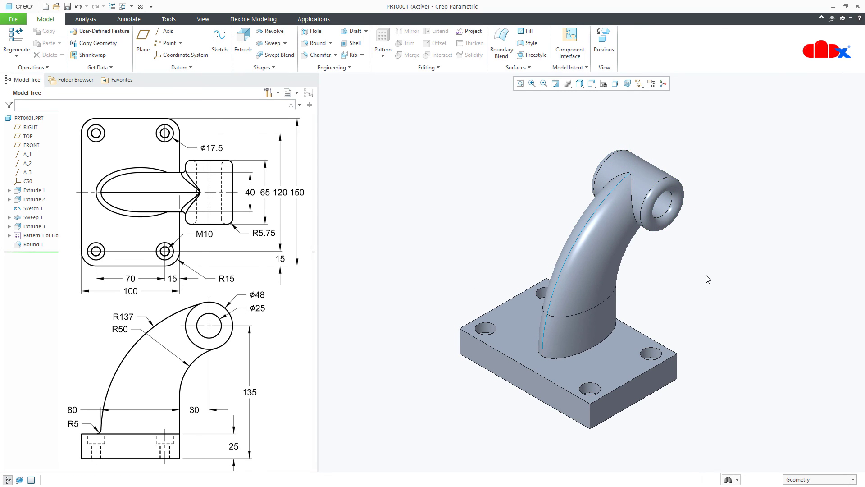
# Start a round on the edge where the arm meets the base plate and set its radius to 5 mm.
pyautogui.click(317, 45)
pyautogui.click(567, 360)
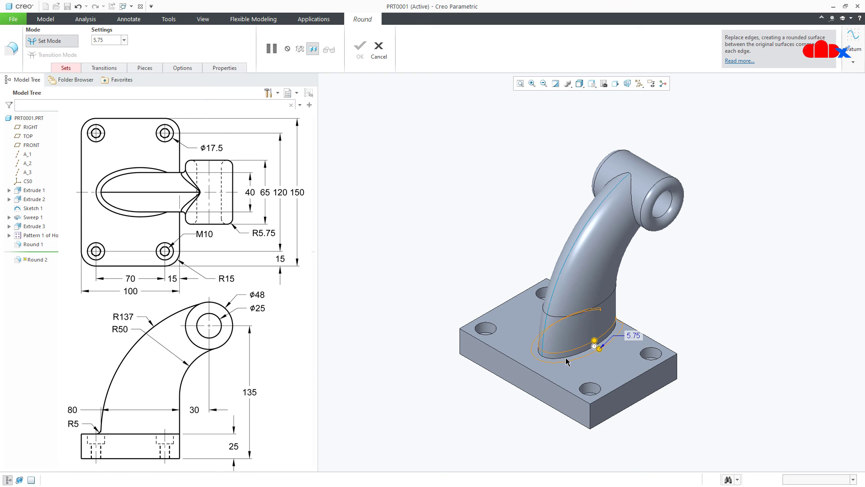
pyautogui.doubleClick(637, 336)
pyautogui.write('5')
pyautogui.press('Return')
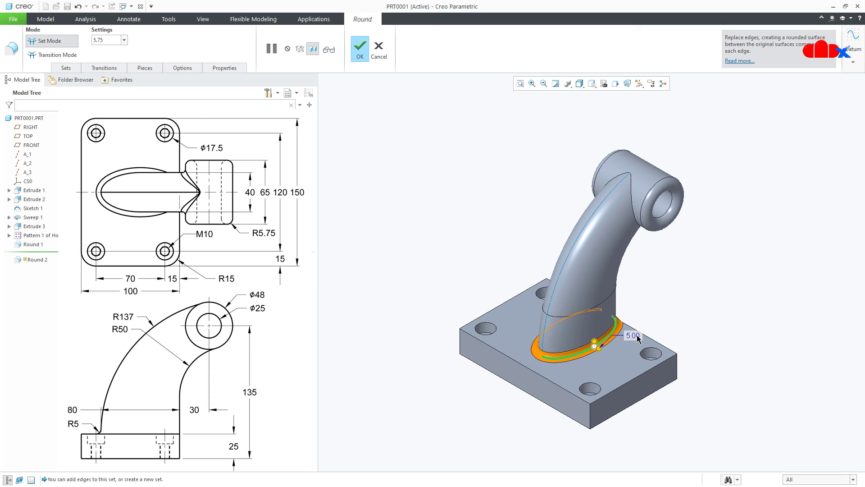
# Add the edge where the arm joins the boss to the same 5 mm round and complete the feature.
pyautogui.moveTo(639, 273); pyautogui.dragTo(664, 264, button='middle')
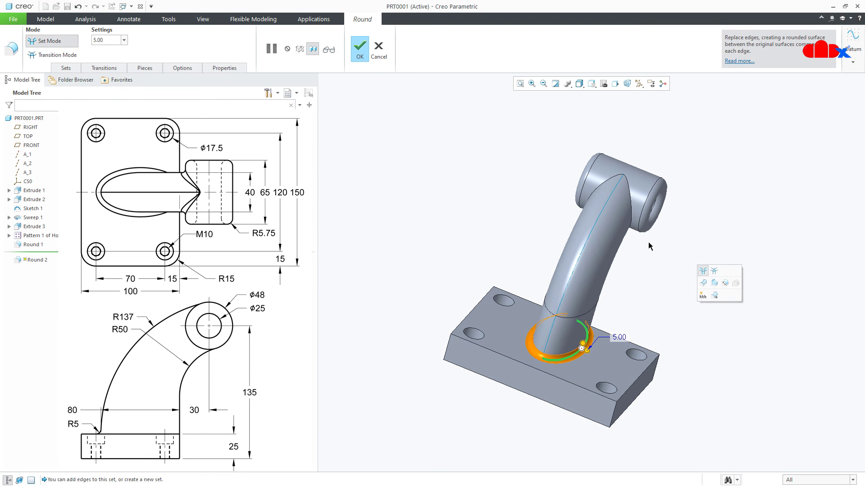
pyautogui.keyDown('ctrl'); pyautogui.click(633, 210); pyautogui.keyUp('ctrl')
pyautogui.moveTo(634, 210)
pyautogui.mouseDown(button='middle')
pyautogui.moveTo(550, 250)
pyautogui.moveTo(621, 288)
pyautogui.mouseUp(button='middle')
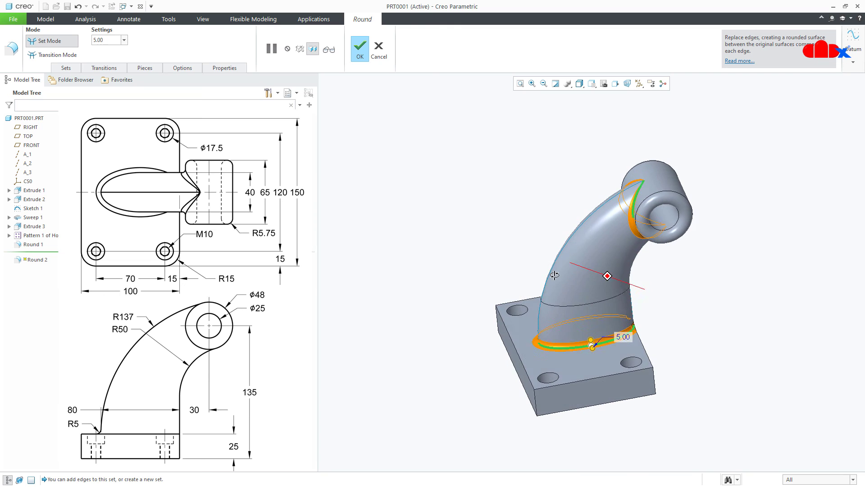
pyautogui.middleClick(664, 312)
pyautogui.click(663, 313)
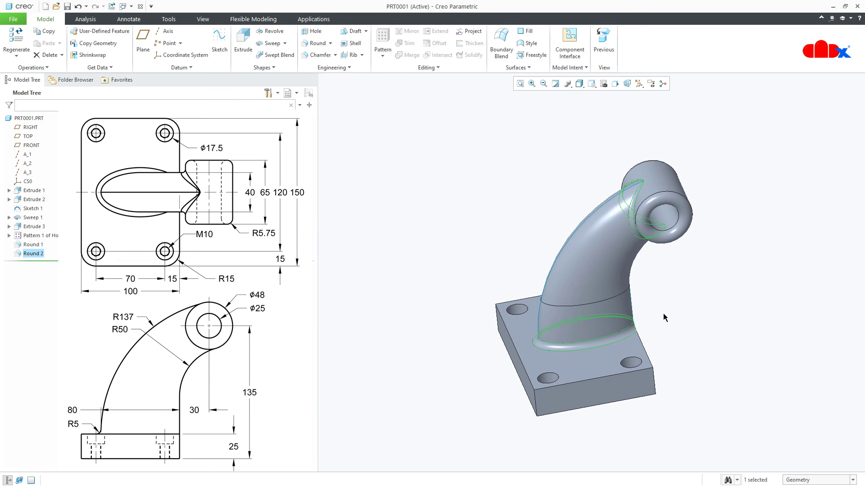
# Round the four vertical corner edges of the base plate with a 15 mm radius.
pyautogui.hotkey('ctrl', 'd')
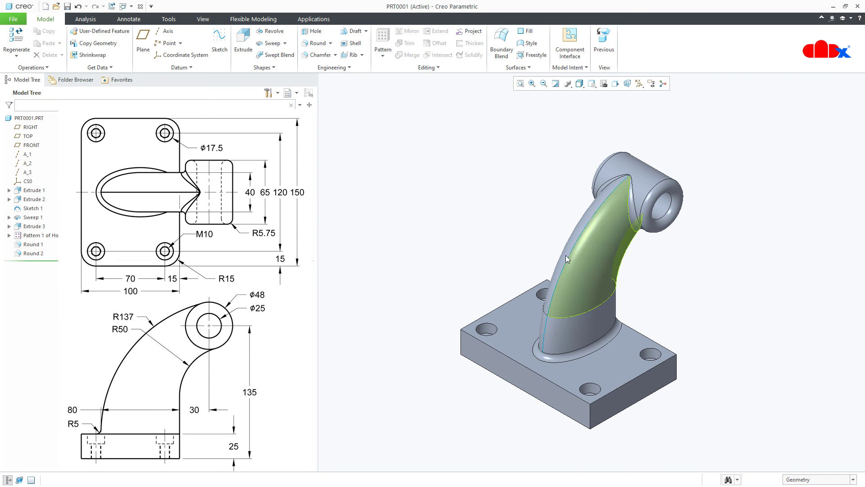
pyautogui.click(320, 45)
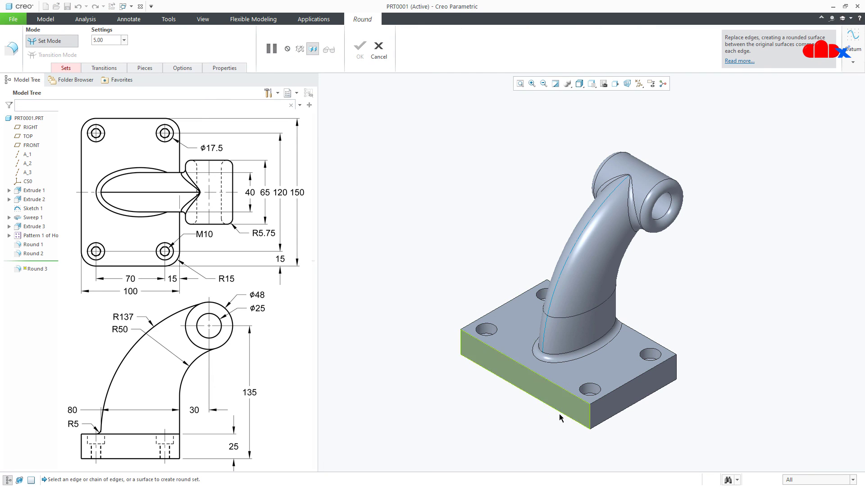
pyautogui.click(591, 419)
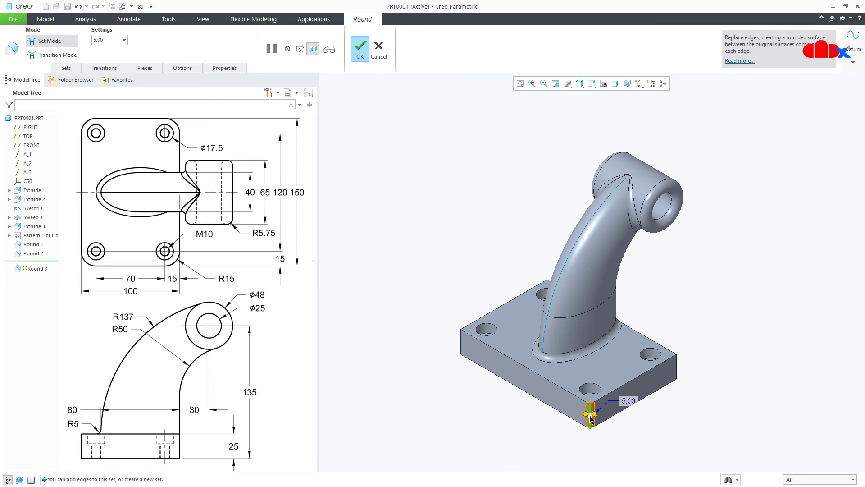
pyautogui.keyDown('ctrl'); pyautogui.click(463, 351); pyautogui.keyUp('ctrl')
pyautogui.keyDown('ctrl'); pyautogui.click(546, 293); pyautogui.keyUp('ctrl')
pyautogui.keyDown('ctrl'); pyautogui.click(675, 372); pyautogui.keyUp('ctrl')
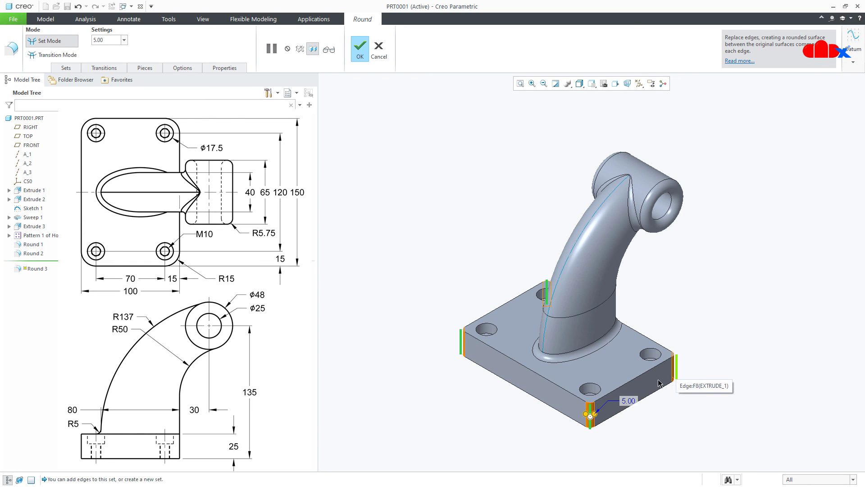
pyautogui.doubleClick(628, 400)
pyautogui.write('15')
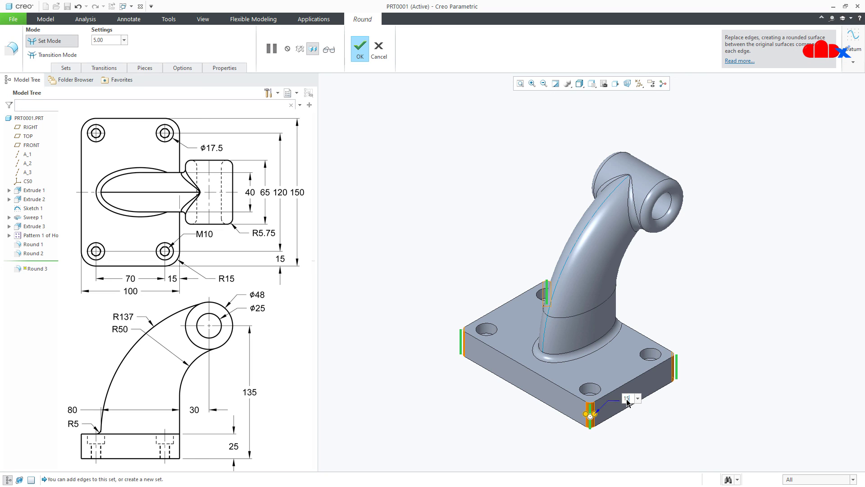
pyautogui.press('Return')
pyautogui.middleClick(646, 446)
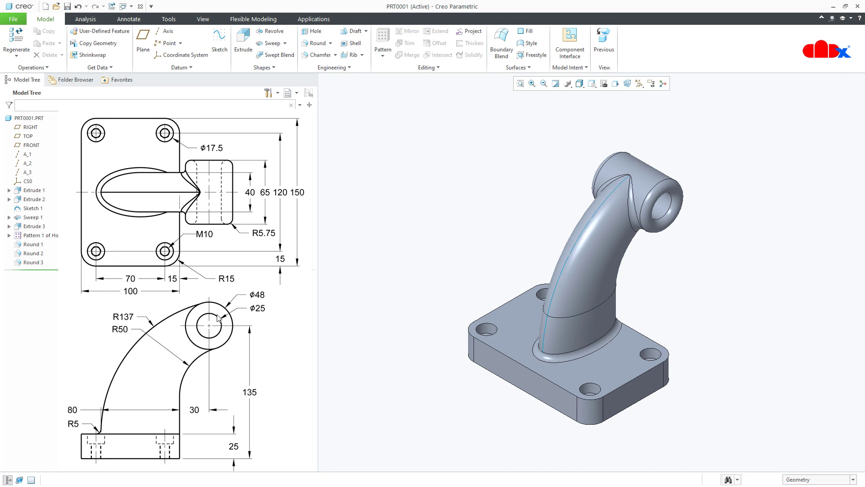
# Hide Sketch 1, the arm's curve sketch, in the model.
pyautogui.click(28, 209)
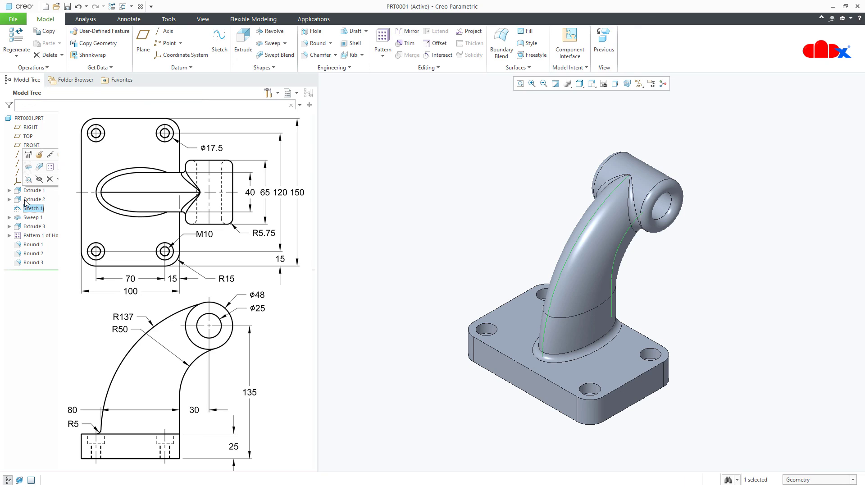
pyautogui.click(39, 179)
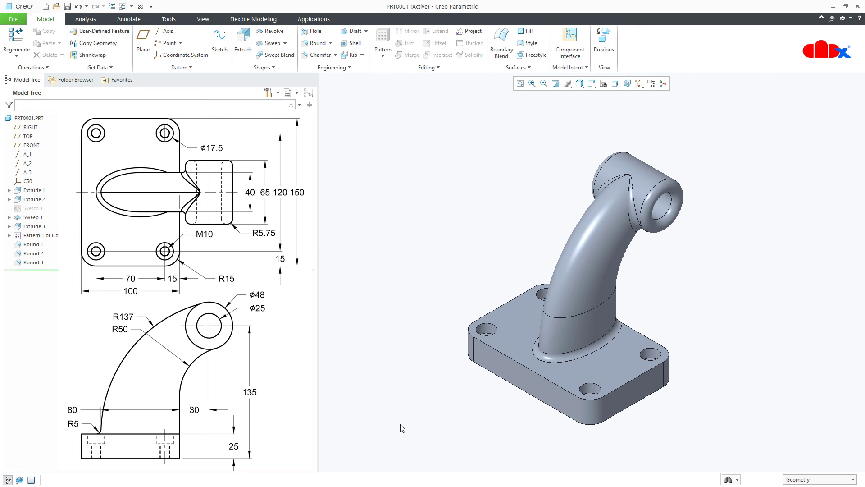